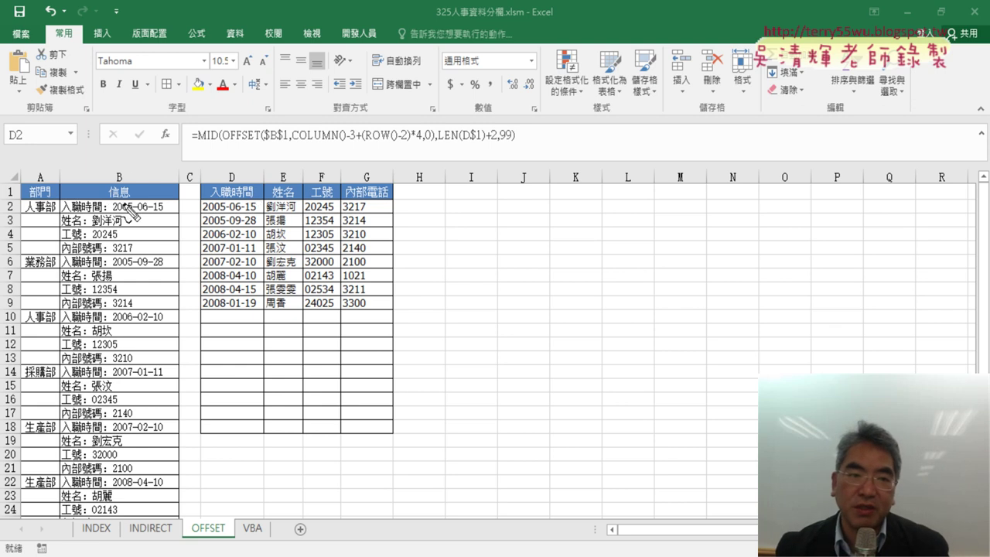
Annotate the 信息 header and the first record's rows B2:B5, then clear the marks
{"action": "left_click_drag", "start_coordinate": [118, 175], "coordinate": [139, 194]}
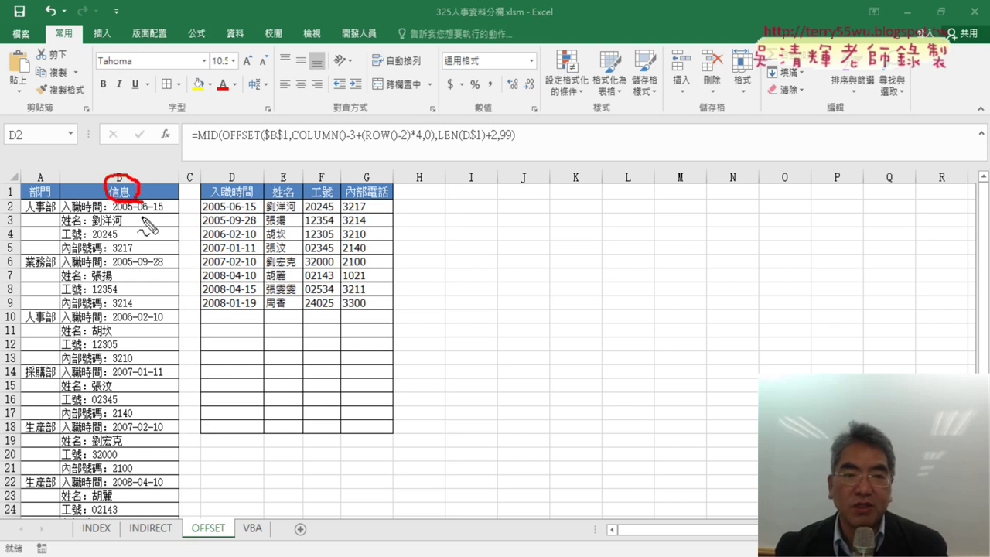
{"action": "mouse_move", "coordinate": [159, 201]}
{"action": "left_mouse_down"}
{"action": "mouse_move", "coordinate": [148, 249]}
{"action": "mouse_move", "coordinate": [172, 251]}
{"action": "left_mouse_up"}
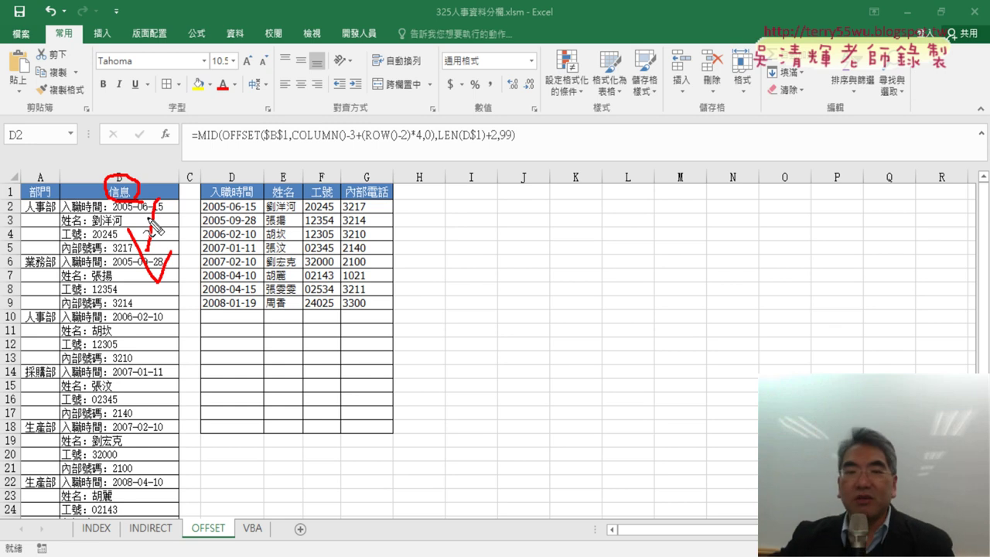
{"action": "key", "text": "Escape"}
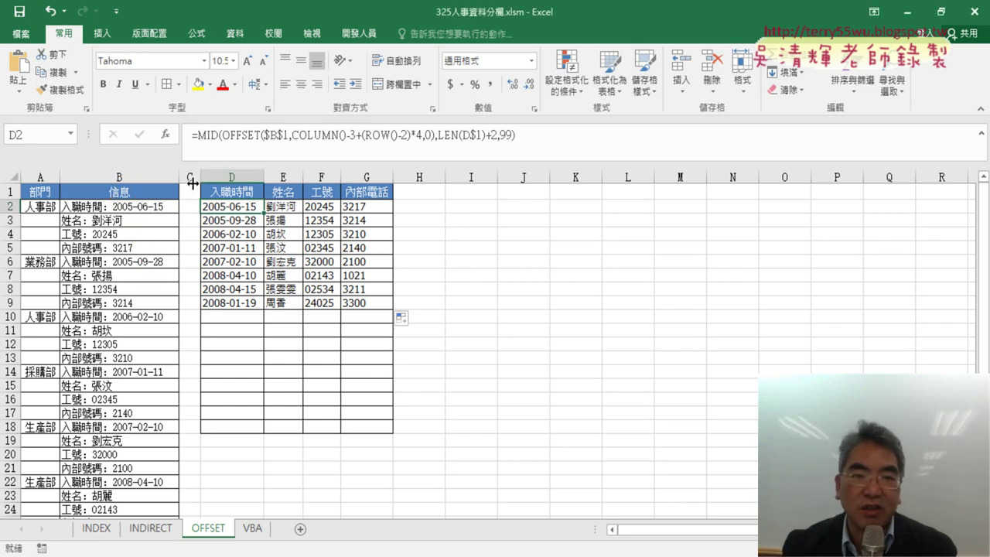
Review the Cols, Height and Width arguments of the OFFSET function in D2's formula
{"action": "left_click", "coordinate": [232, 136]}
{"action": "left_click", "coordinate": [169, 136]}
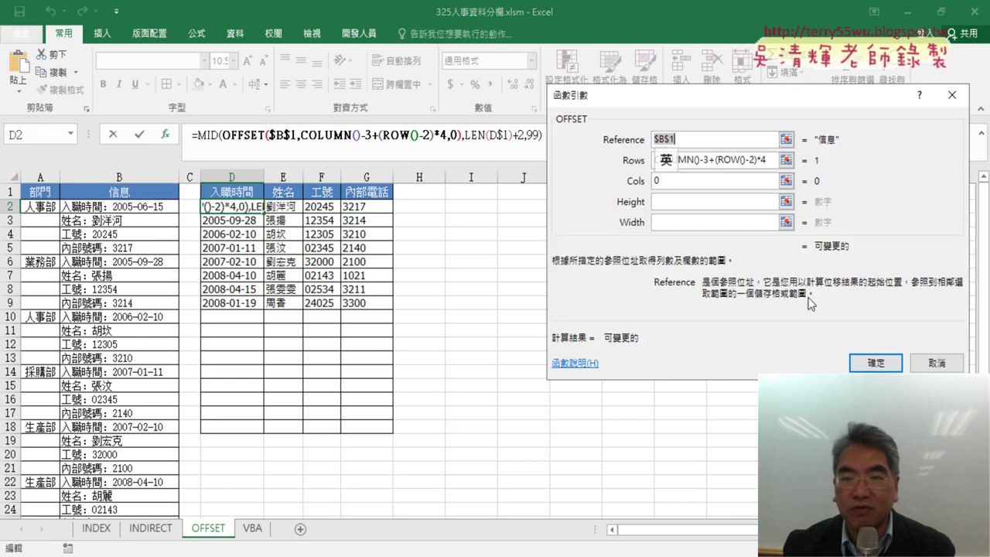
{"action": "left_click", "coordinate": [715, 181]}
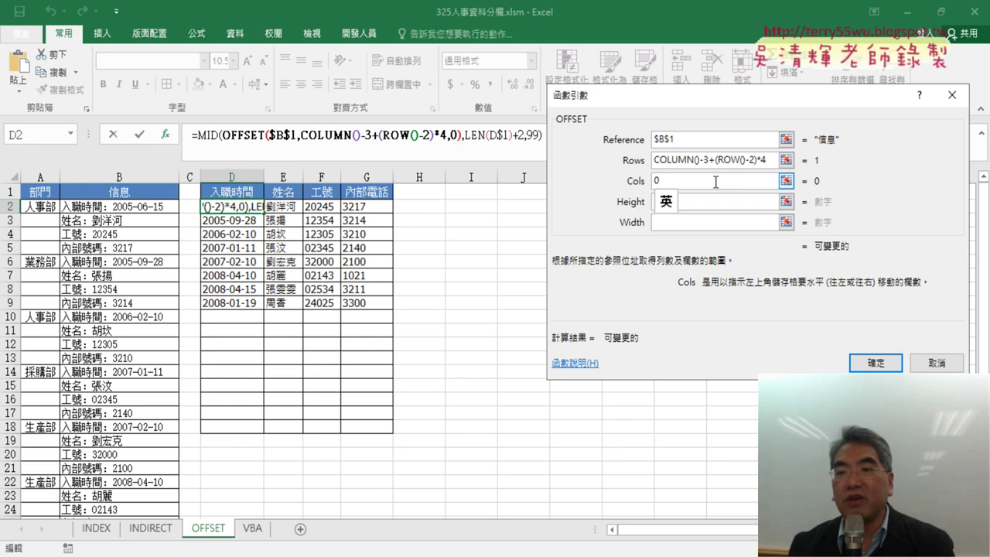
{"action": "left_click", "coordinate": [708, 202]}
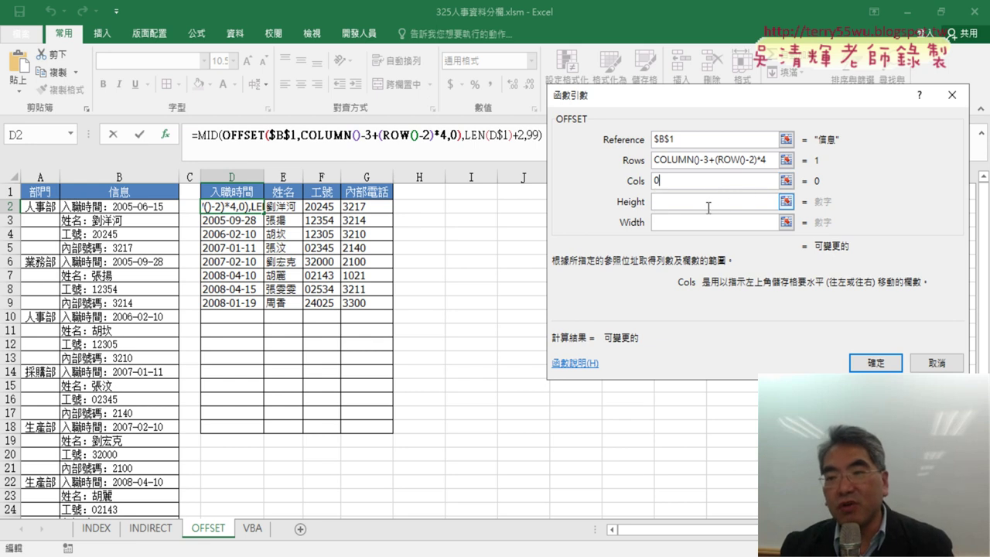
{"action": "left_click", "coordinate": [703, 225]}
{"action": "left_click", "coordinate": [707, 201]}
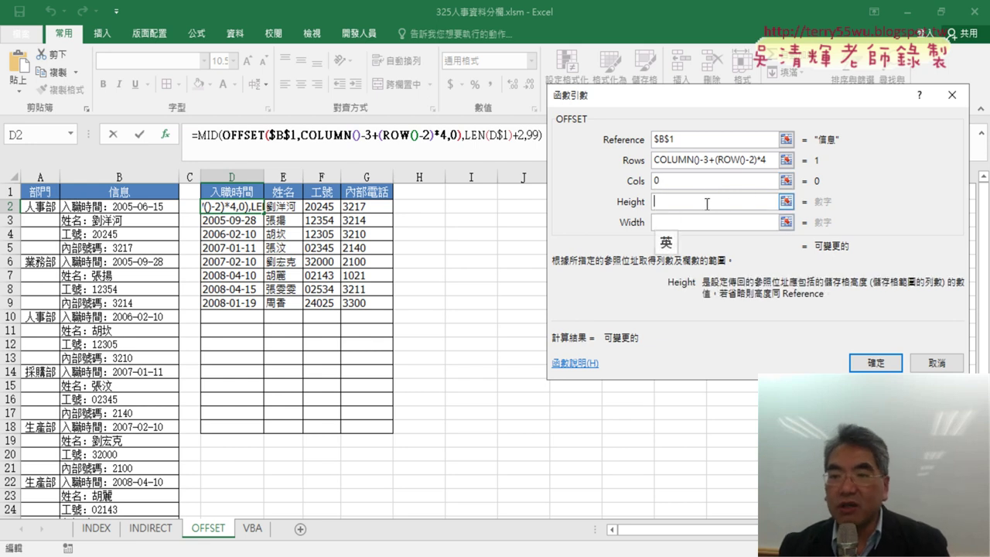
{"action": "left_click", "coordinate": [703, 222]}
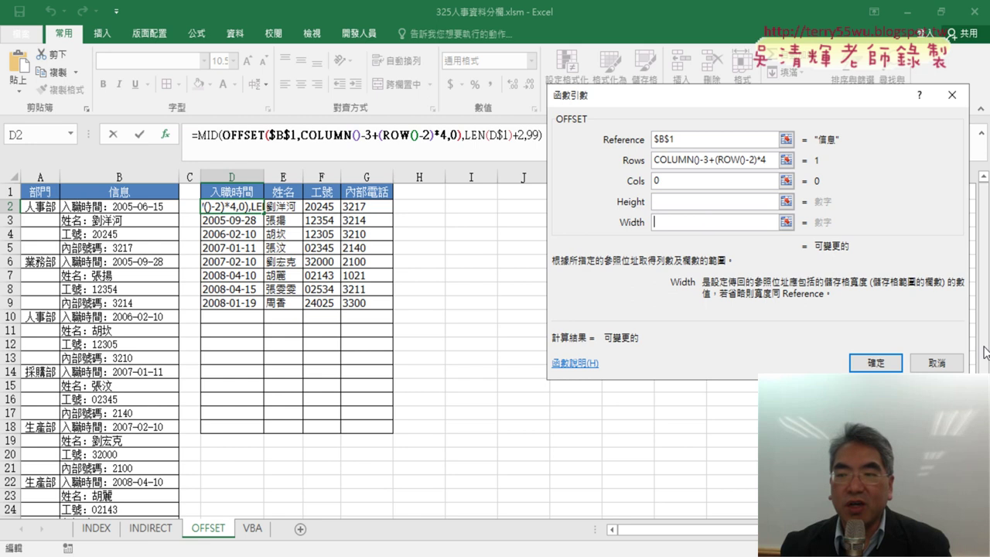
{"action": "left_click", "coordinate": [875, 362]}
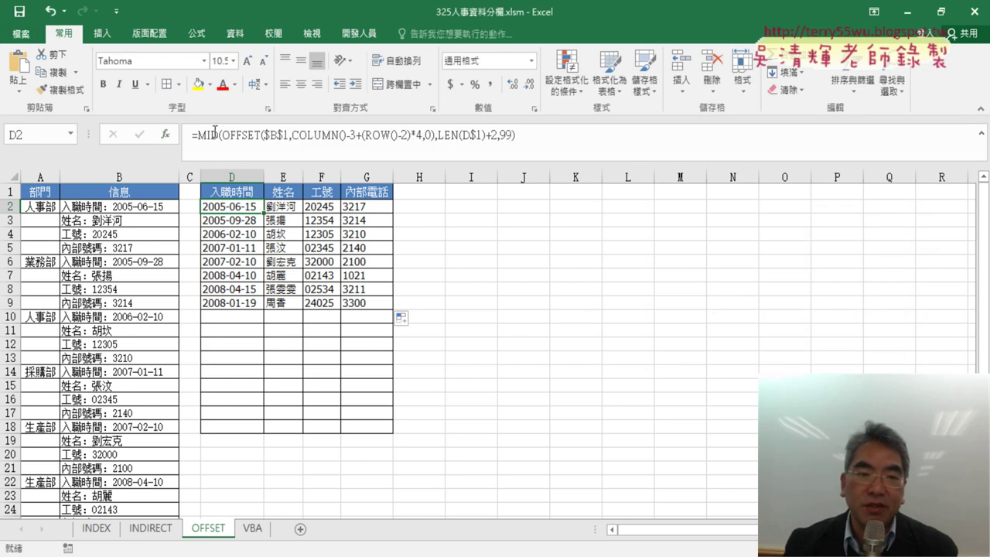
Strip MID( and ,LEN(D$1)+2,99) so D2 holds only =OFFSET($B$1,COLUMN()-3+(ROW()-2)*4,0)
{"action": "double_click", "coordinate": [215, 133]}
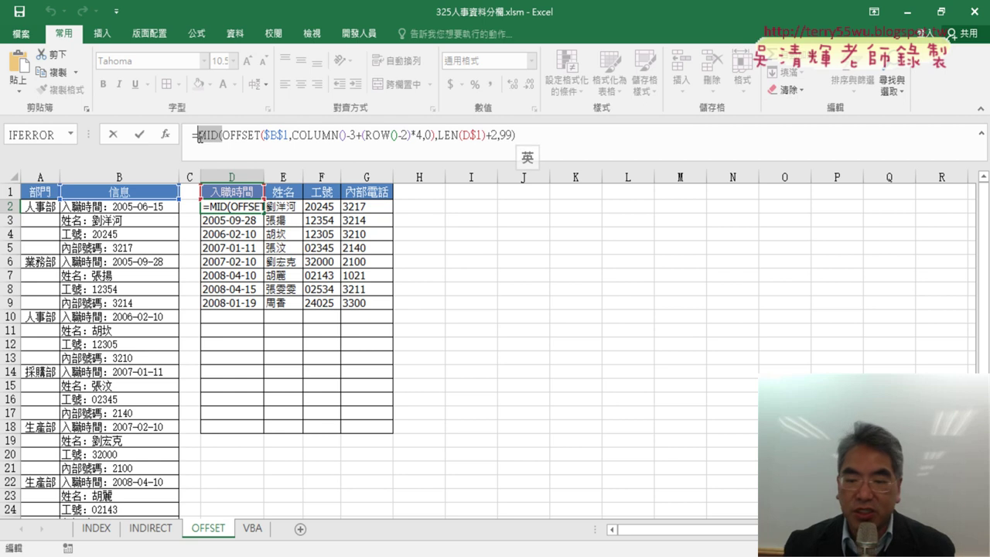
{"action": "key", "text": "Delete"}
{"action": "key", "text": "Delete"}
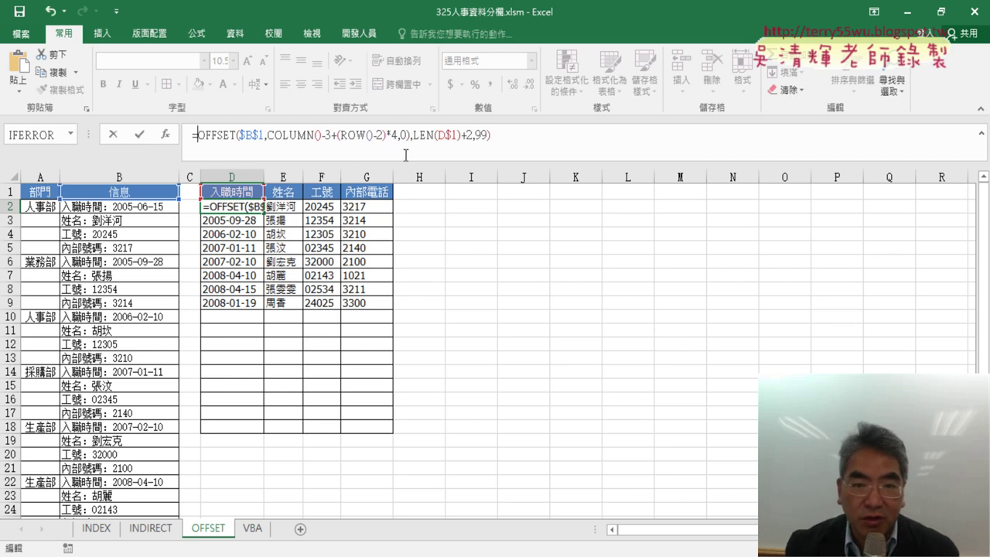
{"action": "left_click_drag", "start_coordinate": [411, 136], "coordinate": [553, 137]}
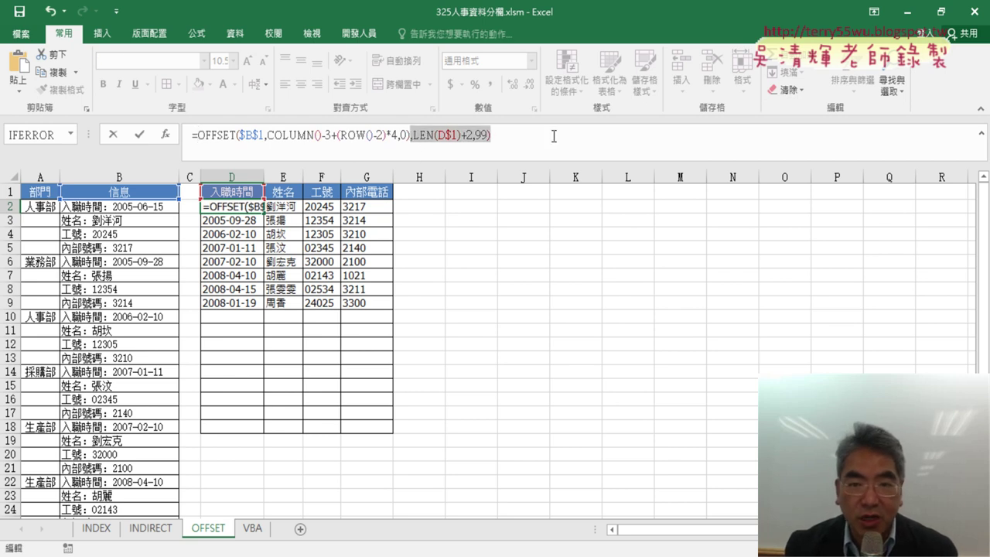
{"action": "key", "text": "Delete"}
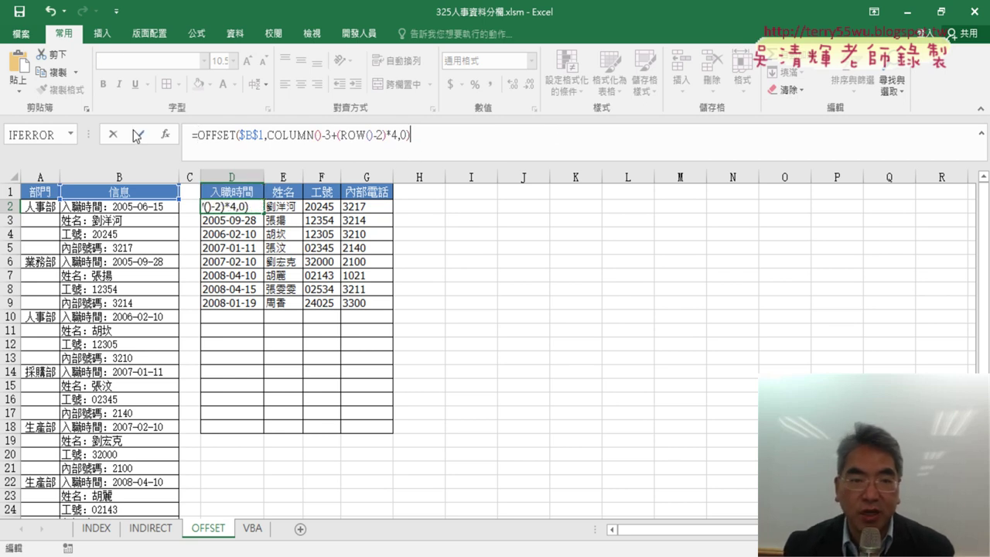
{"action": "left_click", "coordinate": [138, 136]}
{"action": "mouse_move", "coordinate": [232, 207]}
{"action": "left_mouse_down"}
{"action": "mouse_move", "coordinate": [368, 206]}
{"action": "mouse_move", "coordinate": [398, 310]}
{"action": "left_mouse_up"}
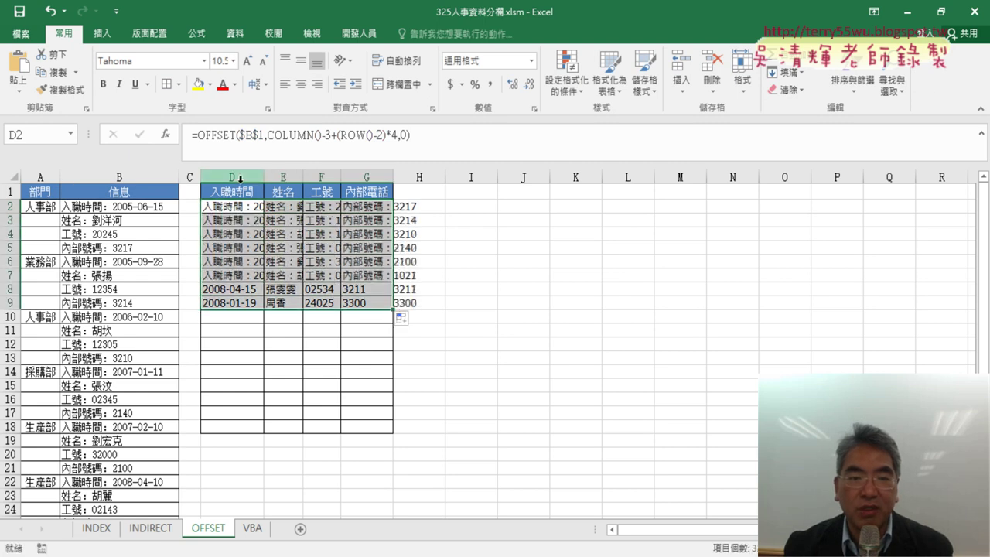
AutoFit columns D:G so full labelled values like 入職時間：2005-06-15 and 工號：20245 show
{"action": "left_click_drag", "start_coordinate": [240, 180], "coordinate": [367, 177]}
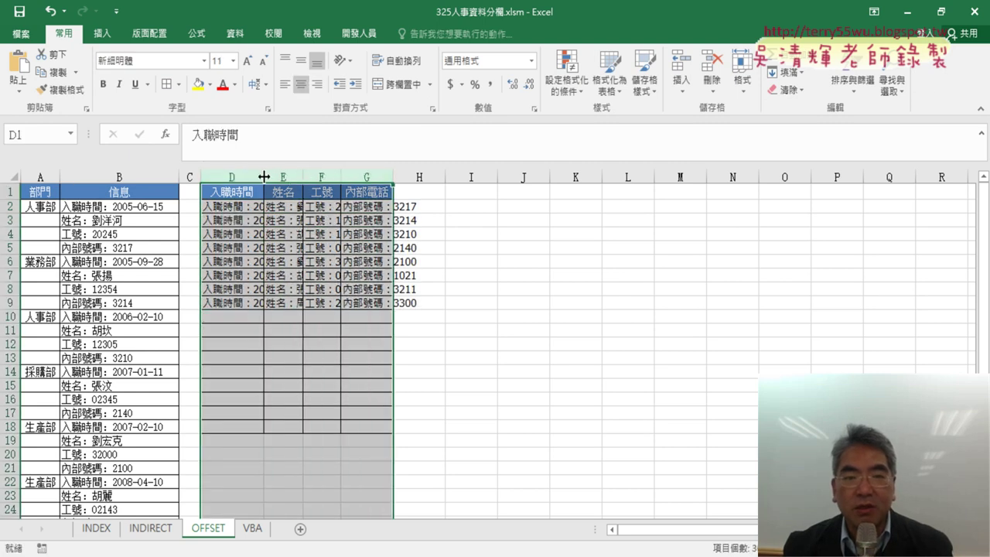
{"action": "double_click", "coordinate": [264, 177]}
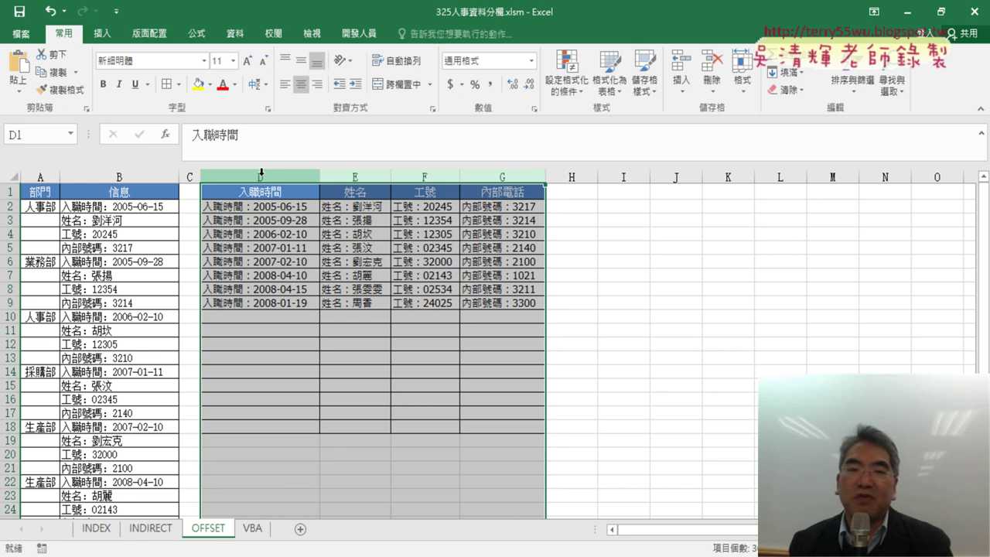
{"action": "left_click", "coordinate": [309, 209]}
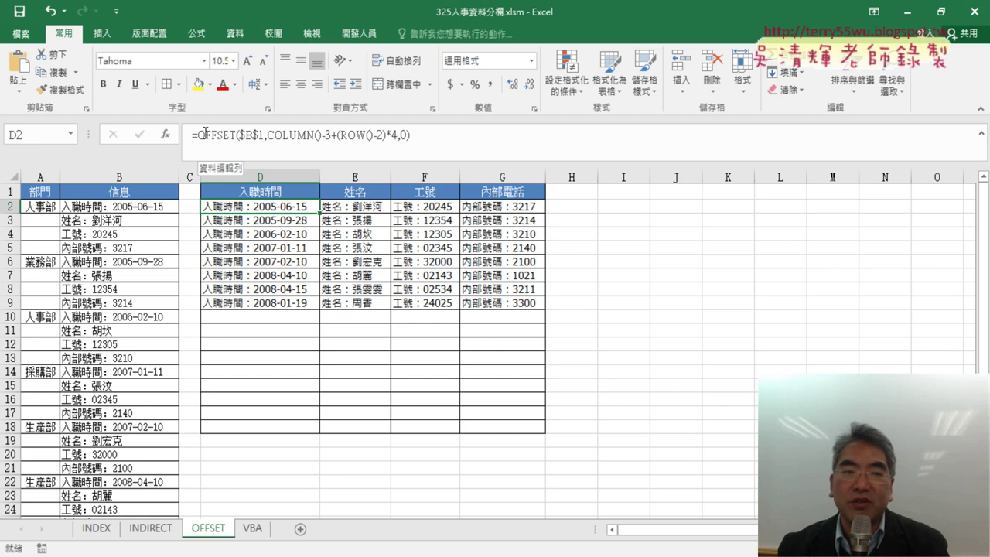
Cut the OFFSET expression from D2's formula, leaving only =, and bring up Insert Function
{"action": "left_click_drag", "start_coordinate": [197, 134], "coordinate": [430, 135]}
{"action": "key", "text": "ctrl+c"}
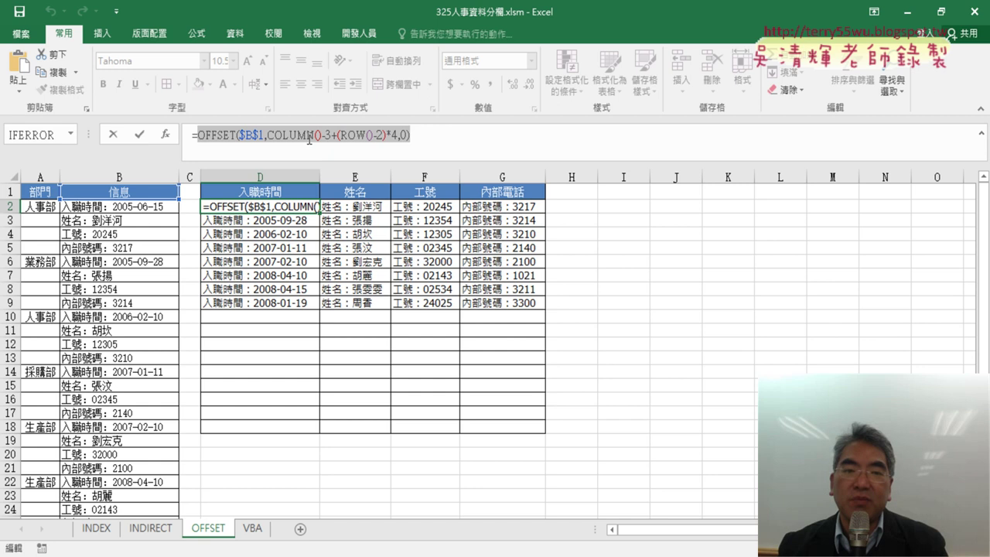
{"action": "right_click", "coordinate": [308, 138]}
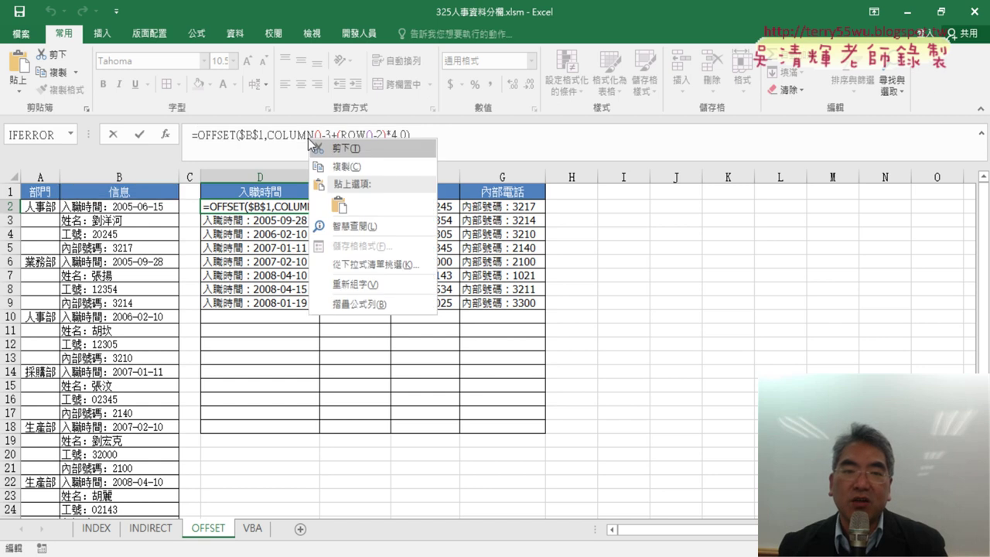
{"action": "left_click", "coordinate": [348, 153]}
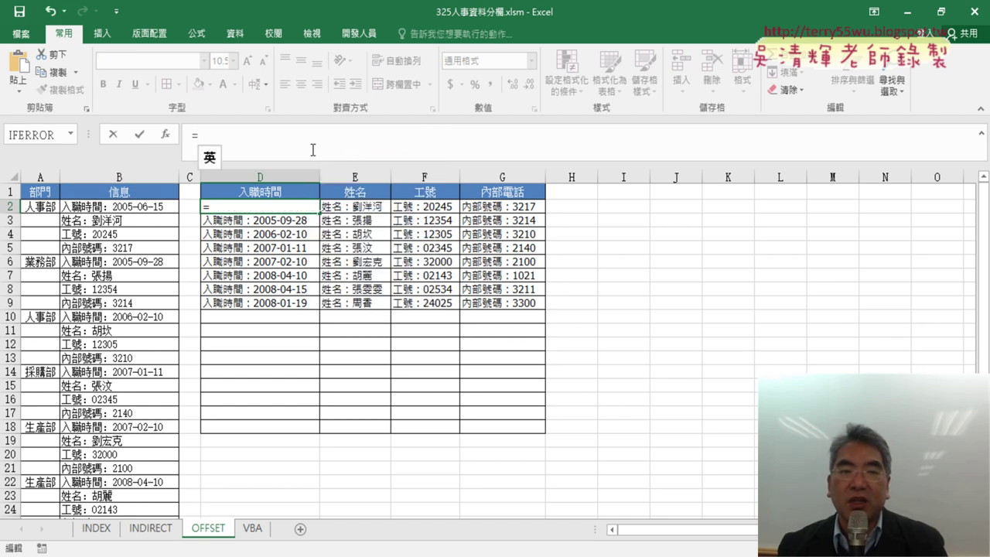
{"action": "left_click", "coordinate": [166, 136]}
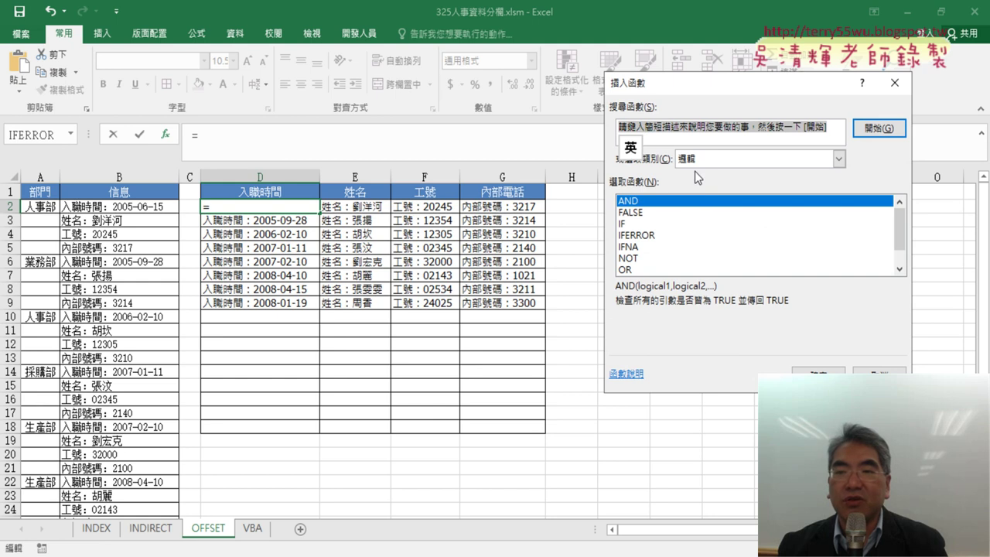
Choose REPLACE from the 文字 (Text) category so D2 reads =REPLACE()
{"action": "left_click", "coordinate": [839, 158]}
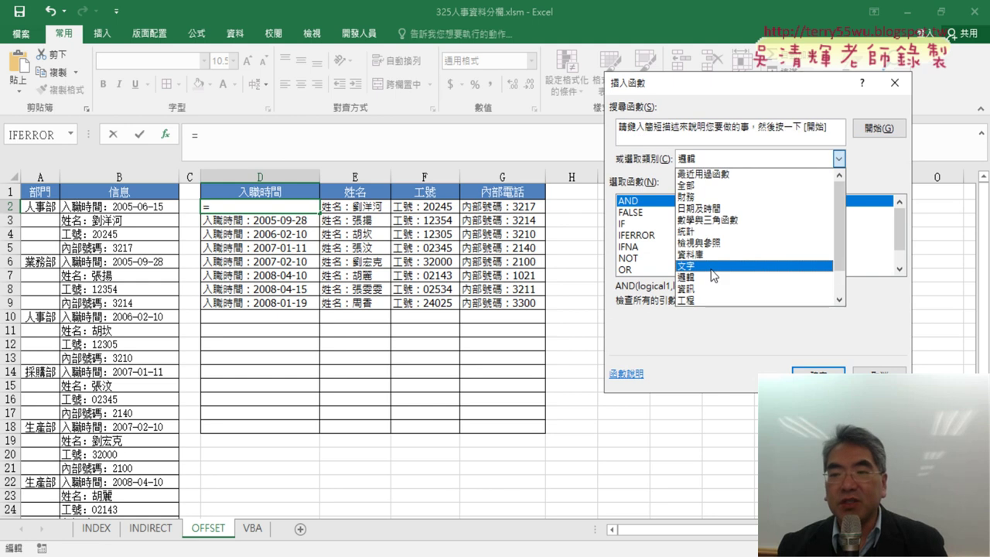
{"action": "left_click", "coordinate": [689, 265]}
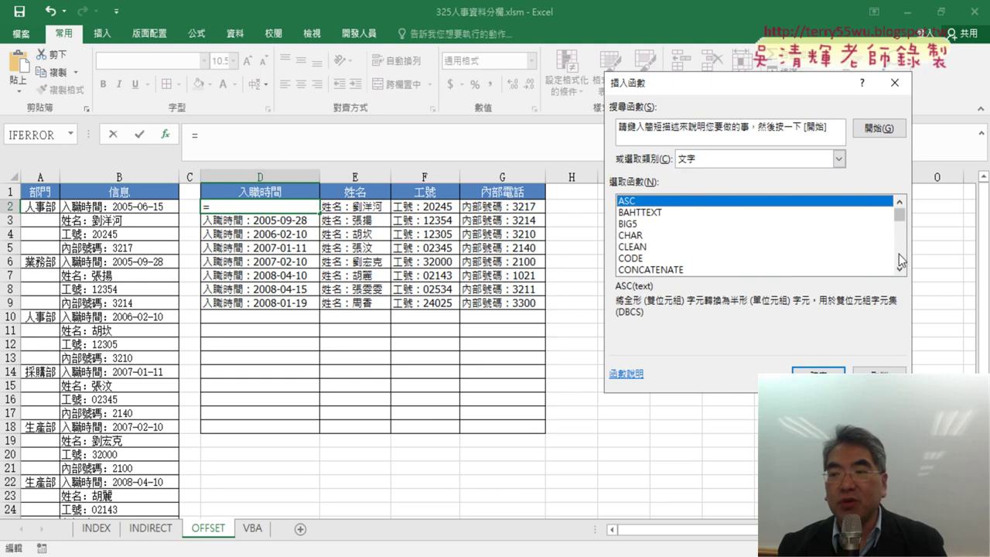
{"action": "left_click_drag", "start_coordinate": [899, 216], "coordinate": [900, 252]}
{"action": "left_click", "coordinate": [647, 237]}
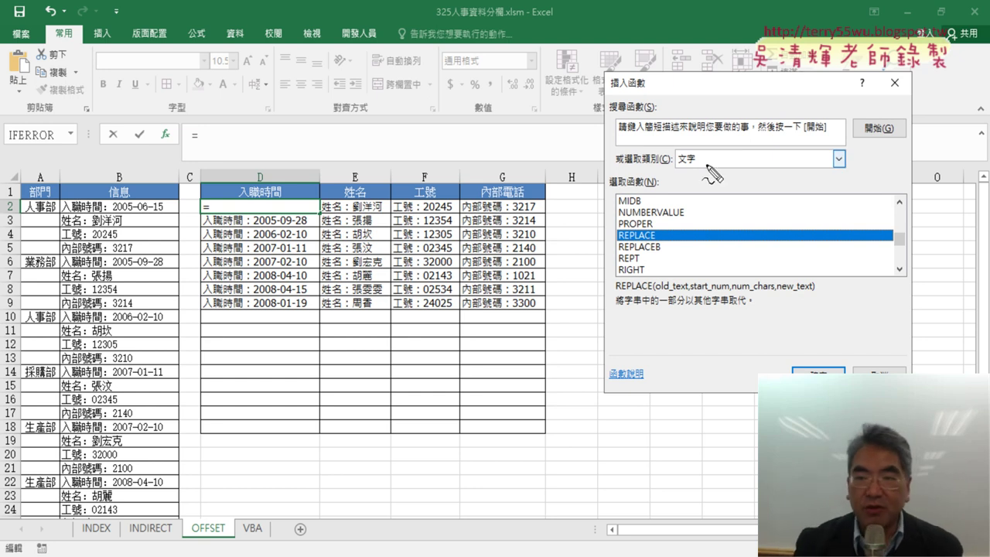
{"action": "left_click_drag", "start_coordinate": [698, 144], "coordinate": [701, 170]}
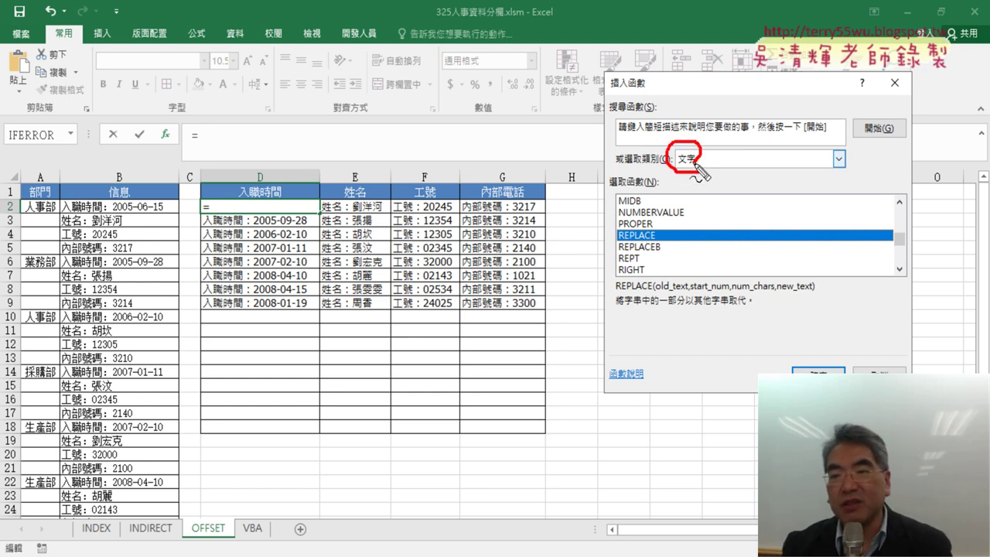
{"action": "mouse_move", "coordinate": [657, 240]}
{"action": "left_mouse_down"}
{"action": "mouse_move", "coordinate": [617, 249]}
{"action": "mouse_move", "coordinate": [642, 255]}
{"action": "left_mouse_up"}
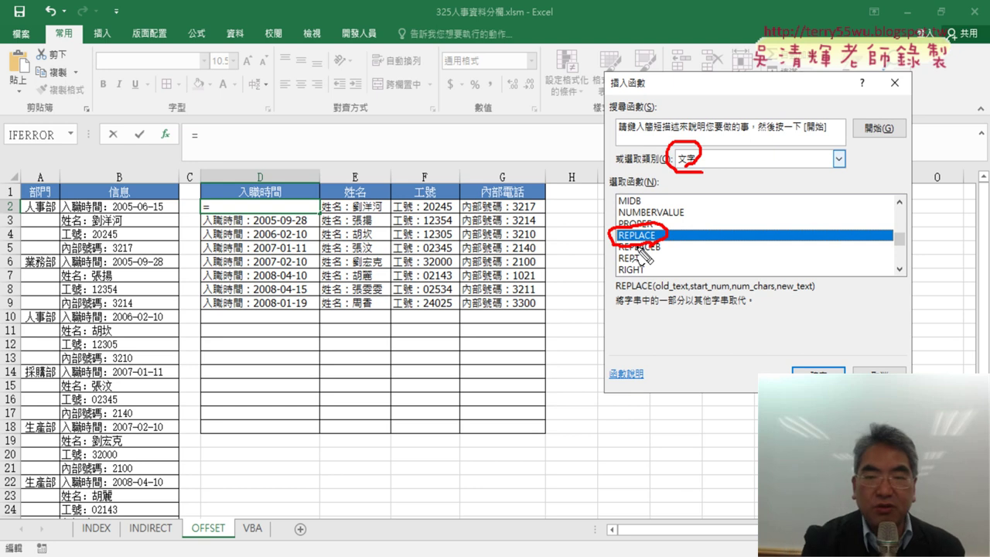
{"action": "key", "text": "Escape"}
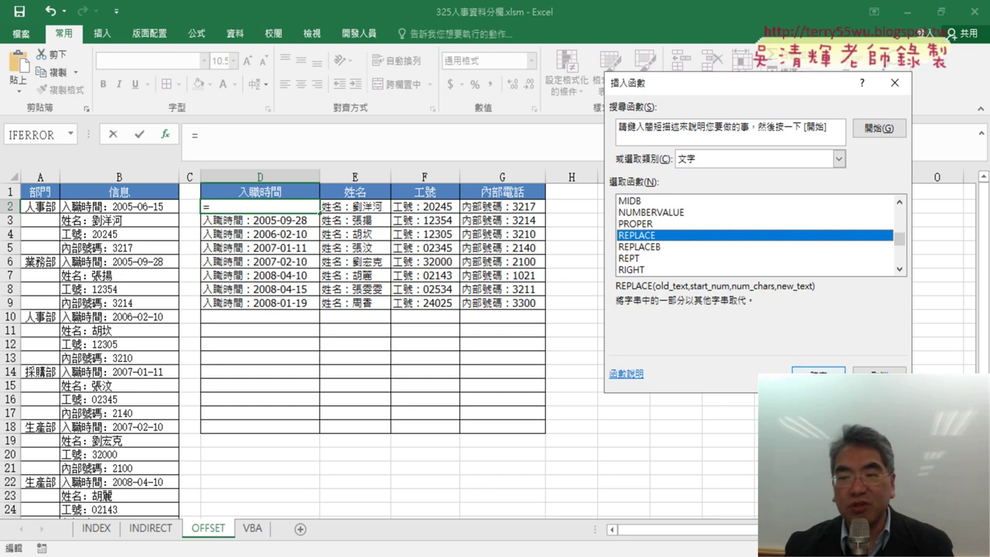
{"action": "left_click", "coordinate": [808, 371]}
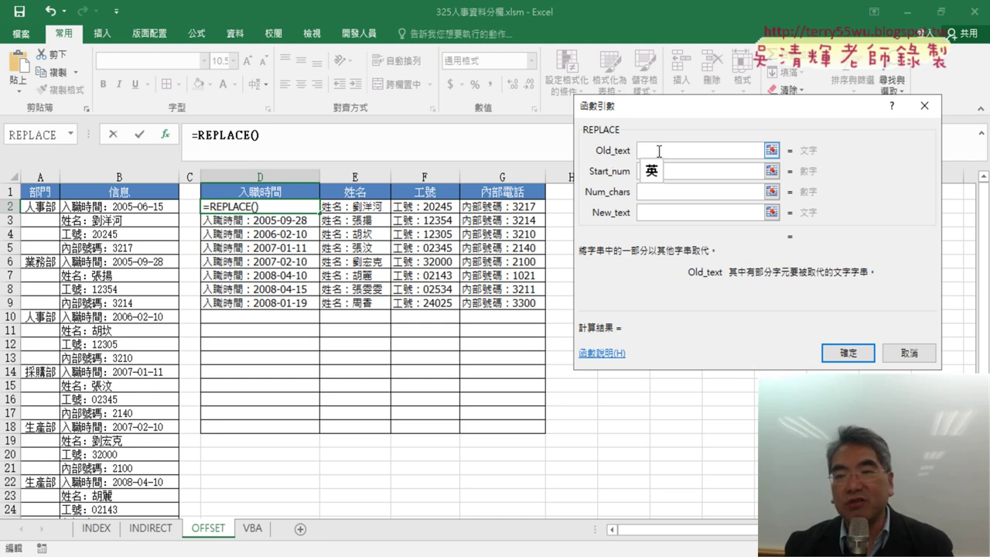
Paste OFFSET($B$1,COLUMN()-3+(ROW()-2)*4,0) into REPLACE's Old_text argument
{"action": "right_click", "coordinate": [658, 149]}
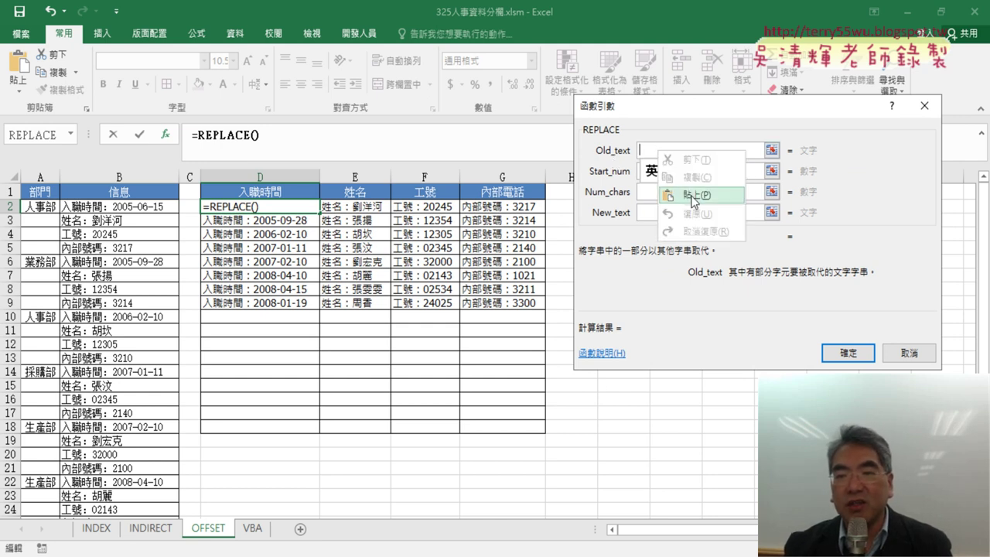
{"action": "left_click", "coordinate": [692, 196]}
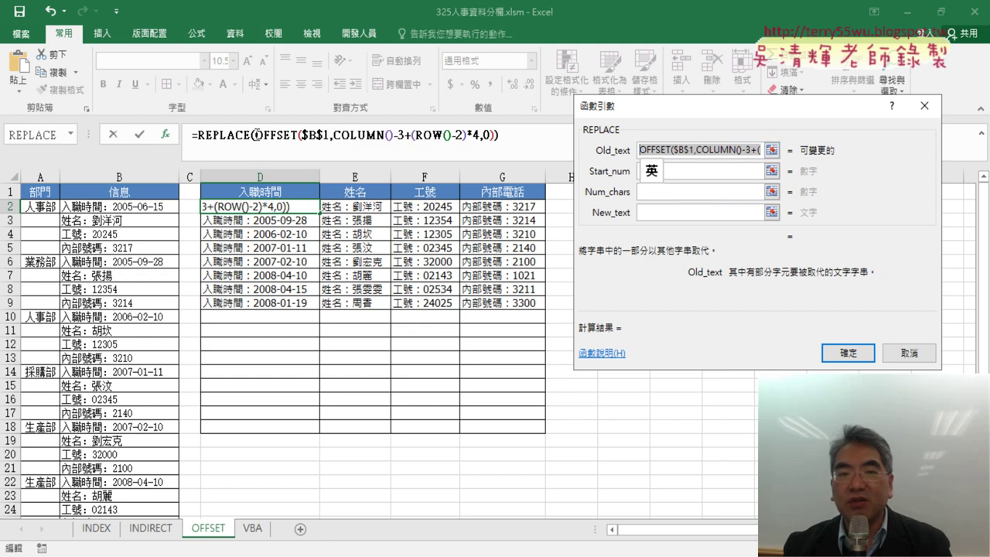
{"action": "left_click", "coordinate": [714, 160]}
{"action": "left_click", "coordinate": [671, 175]}
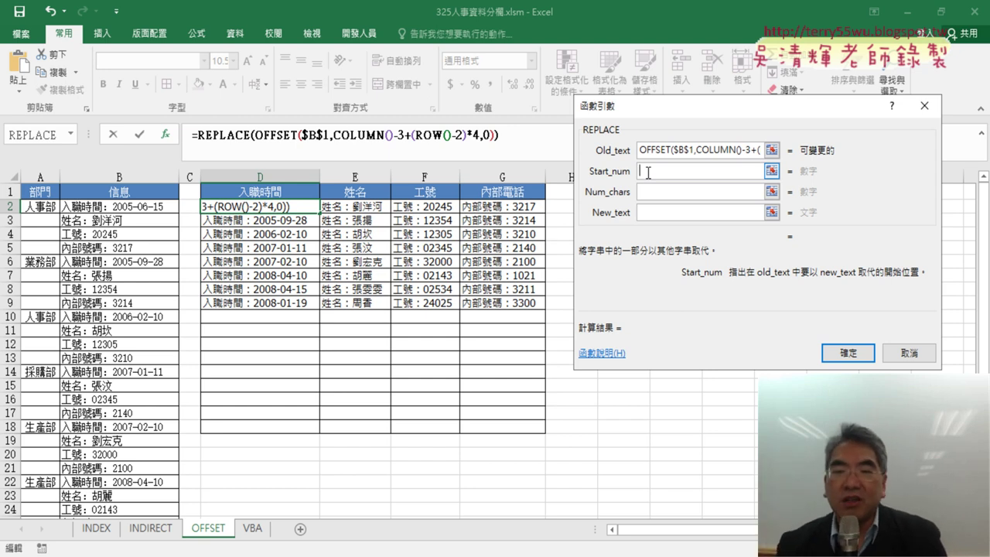
Set REPLACE's New_text to "", Start_num to 1 and Num_chars to 5, and confirm
{"action": "left_click", "coordinate": [659, 216]}
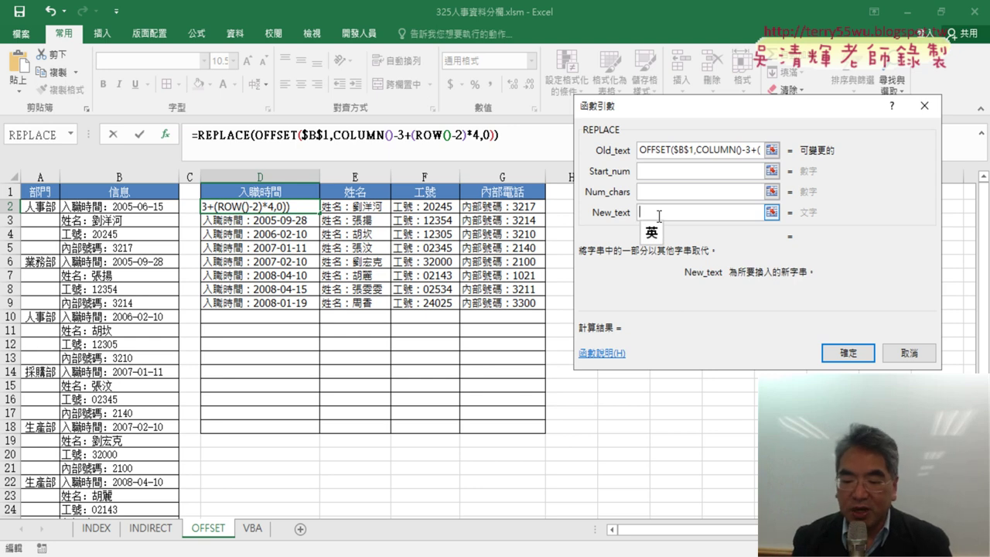
{"action": "type", "text": "\""}
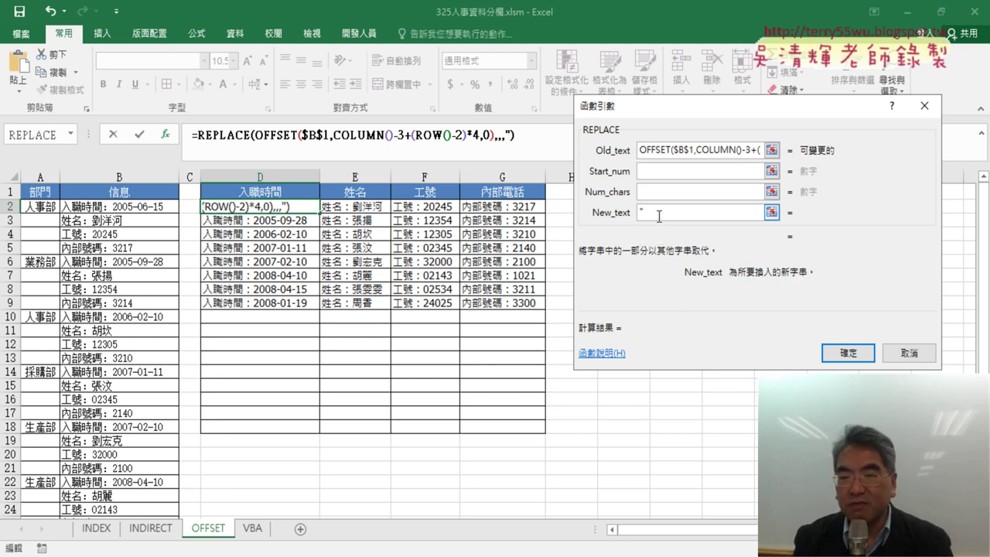
{"action": "type", "text": "\"\""}
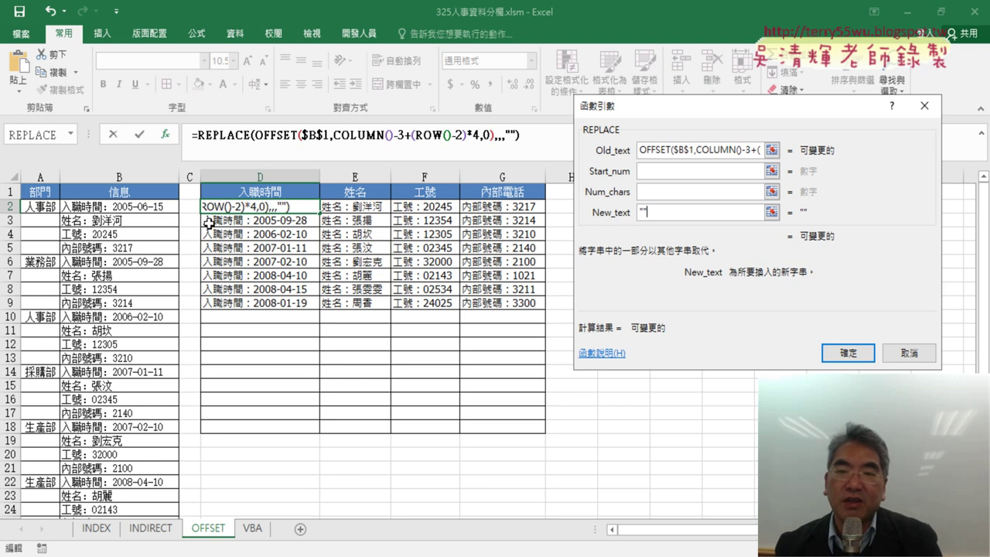
{"action": "left_click", "coordinate": [655, 170]}
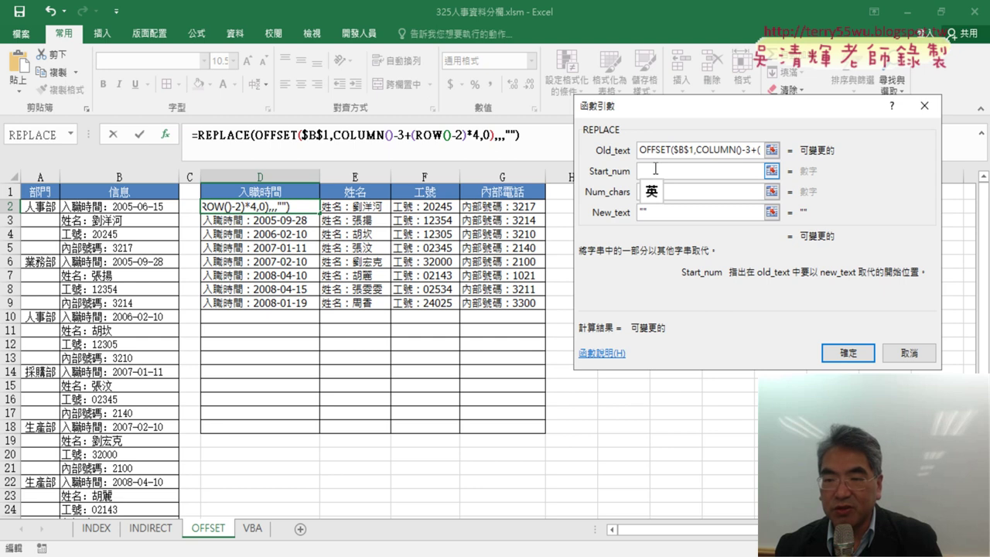
{"action": "type", "text": "1"}
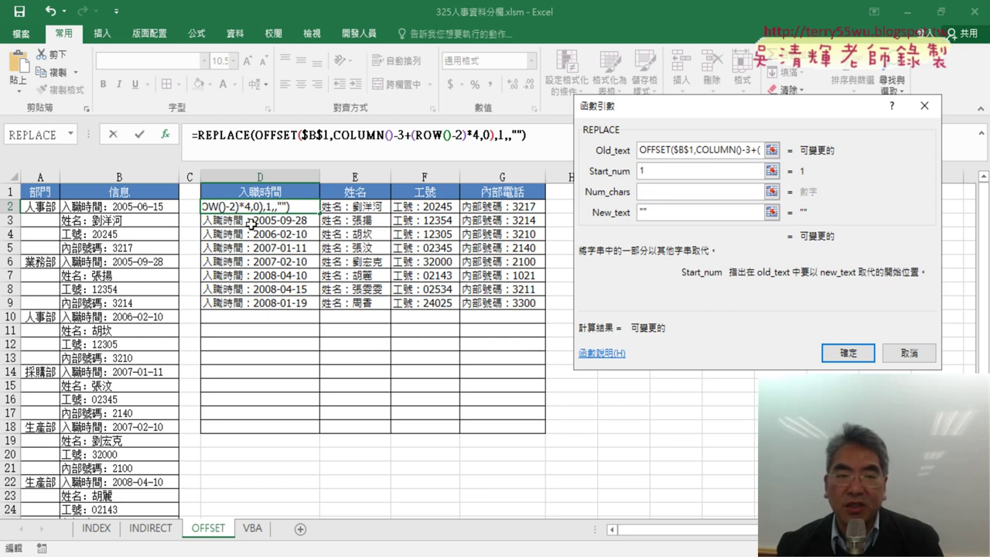
{"action": "left_click", "coordinate": [678, 194]}
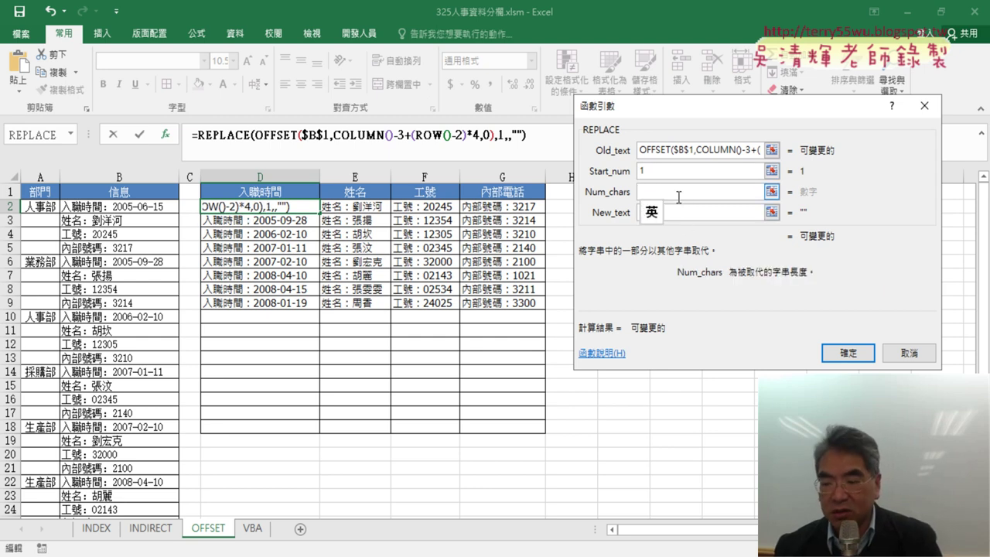
{"action": "type", "text": "5"}
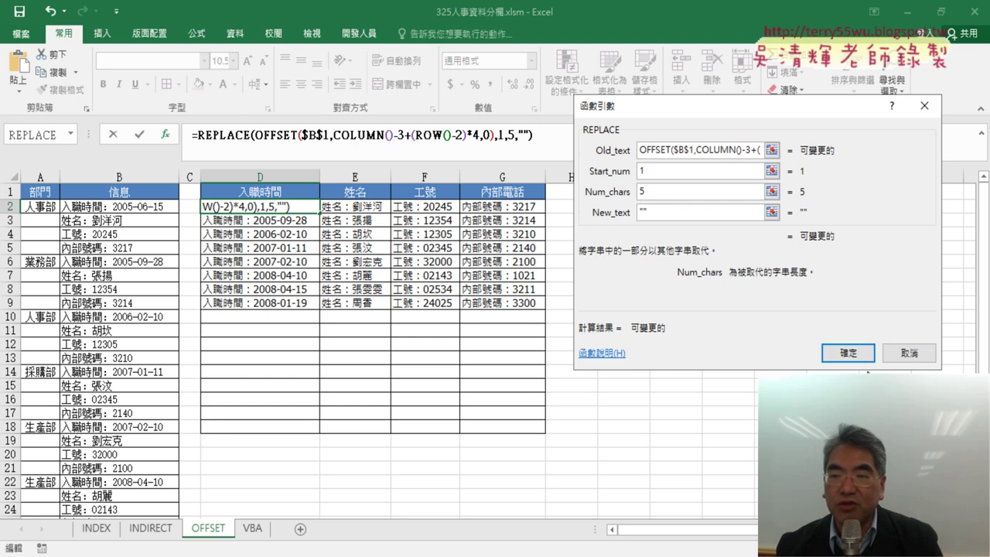
{"action": "left_click", "coordinate": [849, 353]}
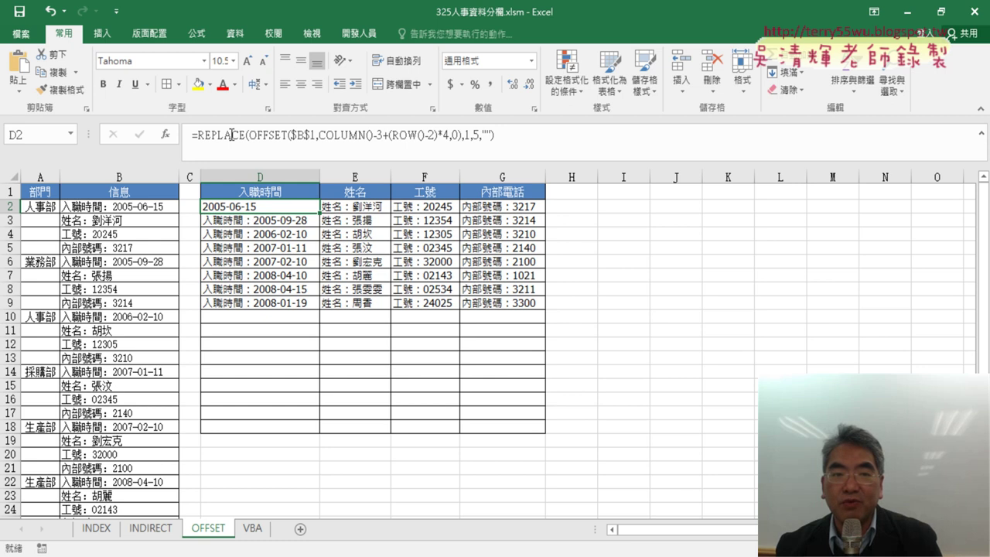
Reopen D2's REPLACE arguments and select the fixed Num_chars value 5
{"action": "left_click", "coordinate": [232, 134]}
{"action": "left_click", "coordinate": [168, 136]}
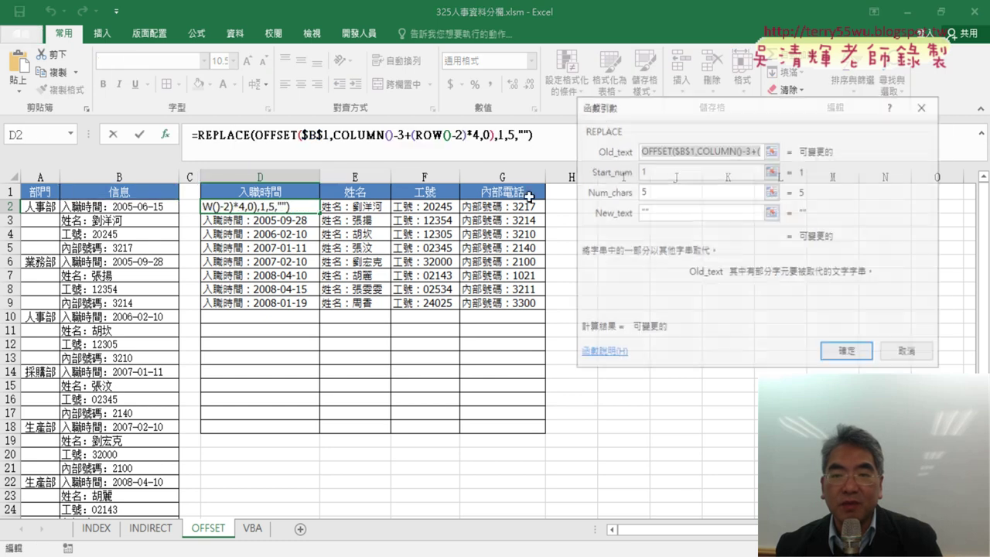
{"action": "left_click", "coordinate": [650, 171]}
{"action": "left_click", "coordinate": [649, 192]}
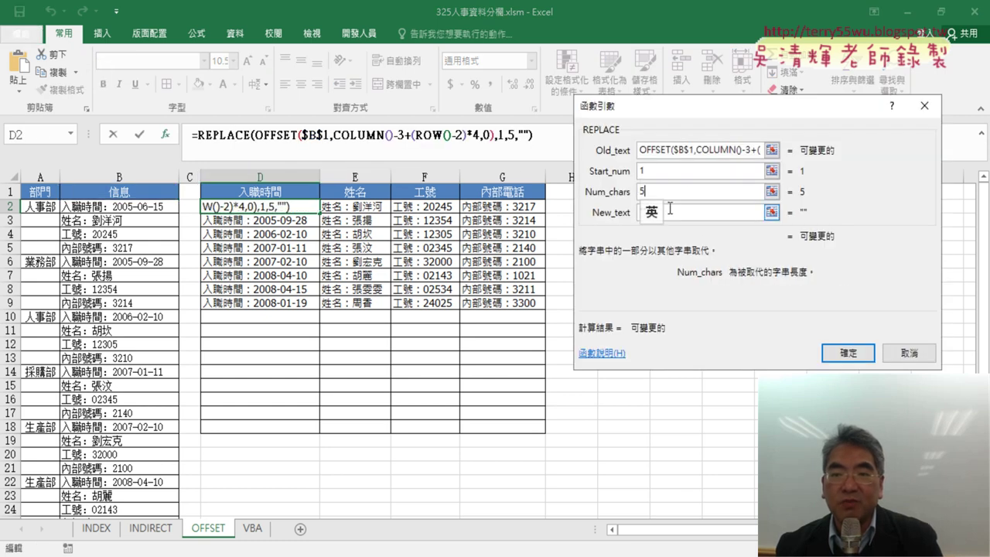
{"action": "left_click", "coordinate": [697, 212]}
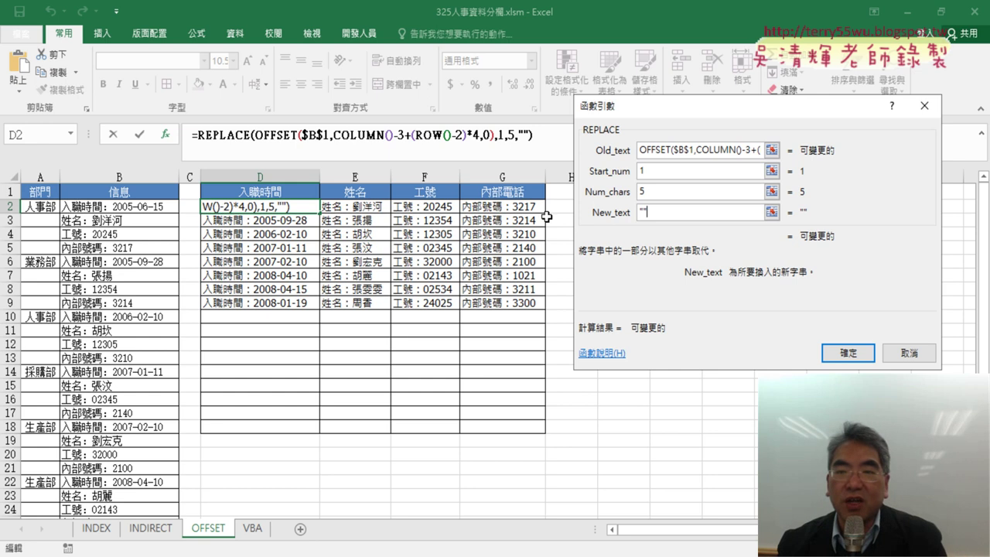
{"action": "left_click", "coordinate": [636, 191]}
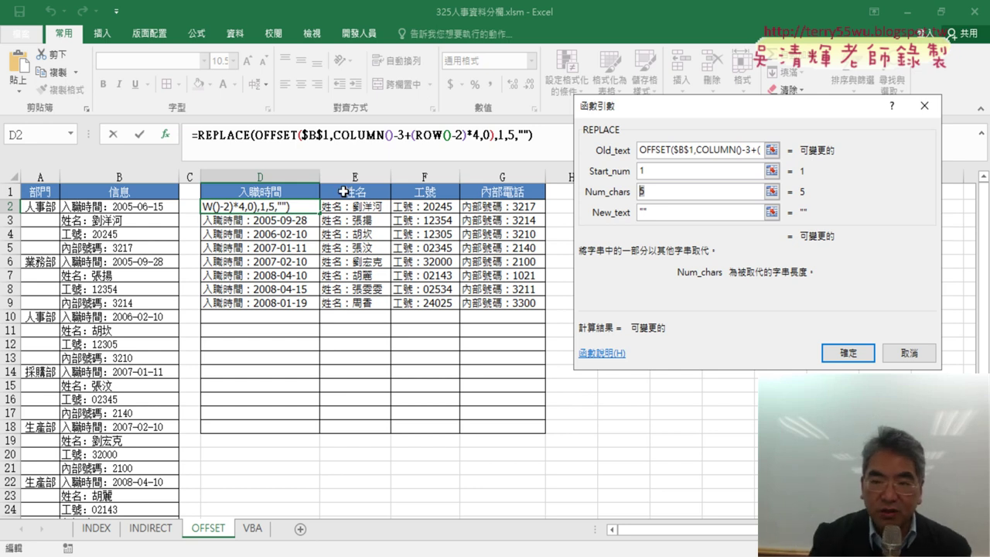
Change Num_chars from 5 to LEN(D$1)+1 and confirm D2's formula
{"action": "type", "text": "len"}
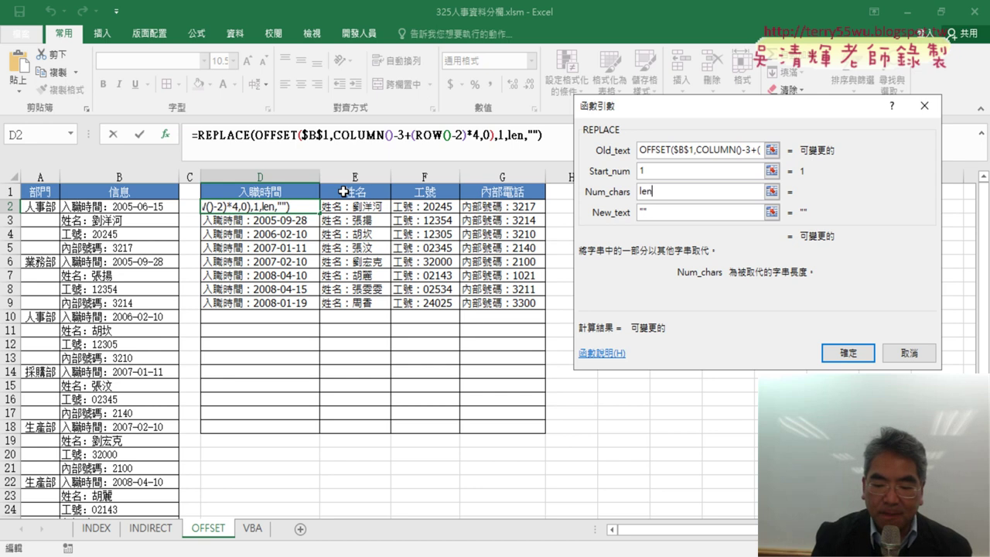
{"action": "type", "text": "("}
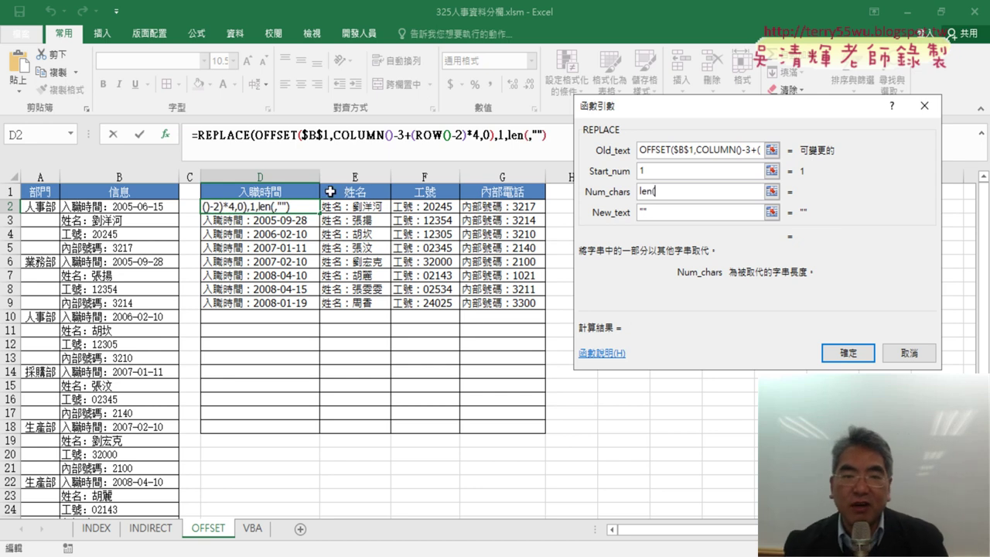
{"action": "left_click", "coordinate": [287, 192]}
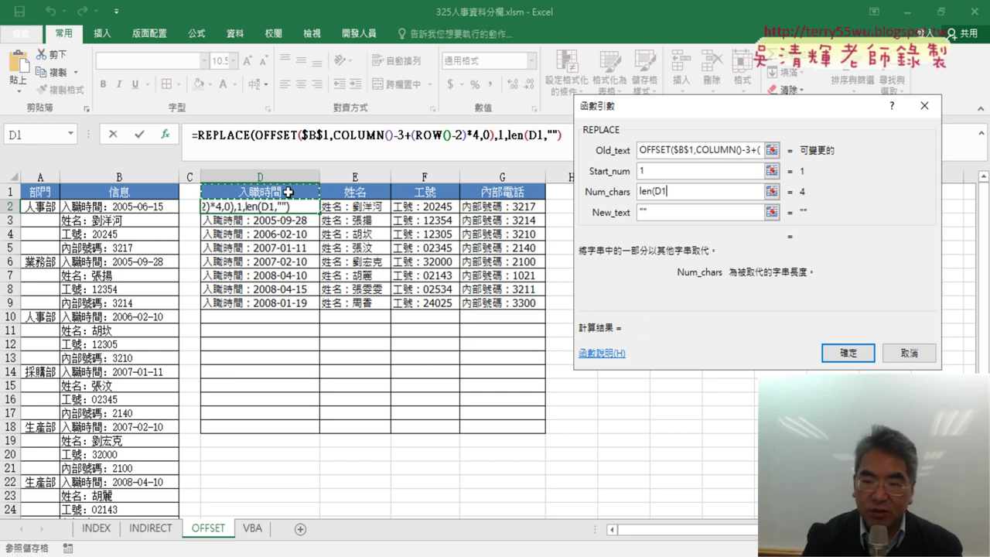
{"action": "type", "text": ")"}
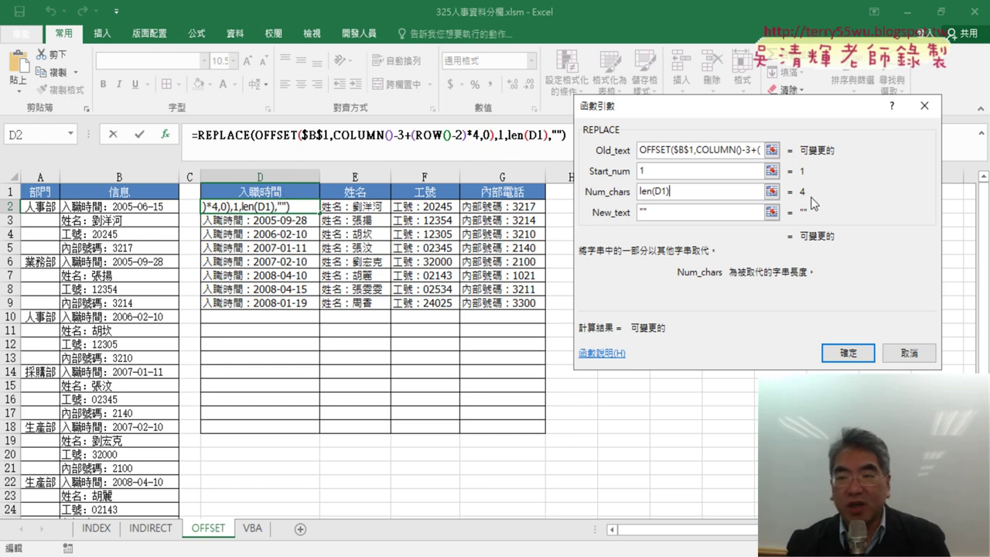
{"action": "type", "text": "+1"}
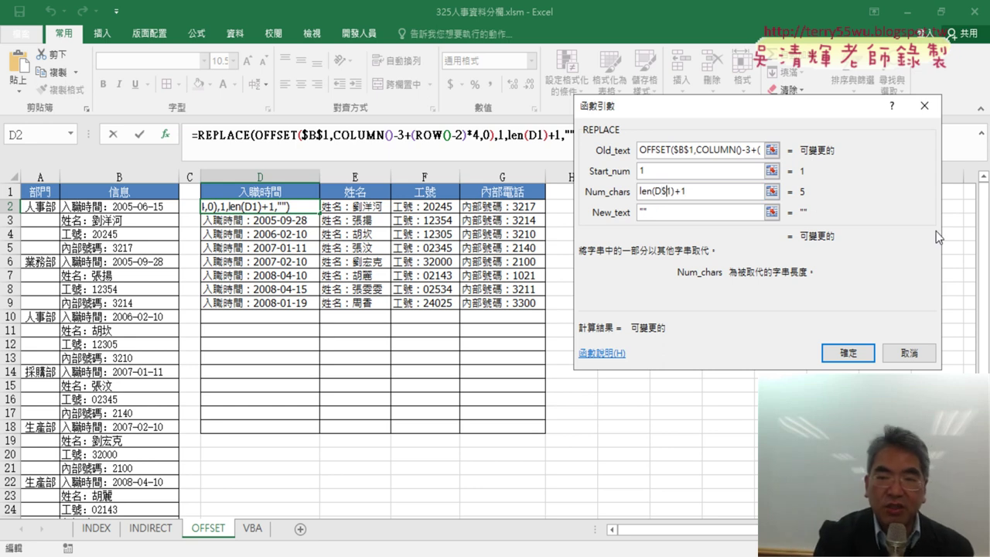
{"action": "type", "text": "$"}
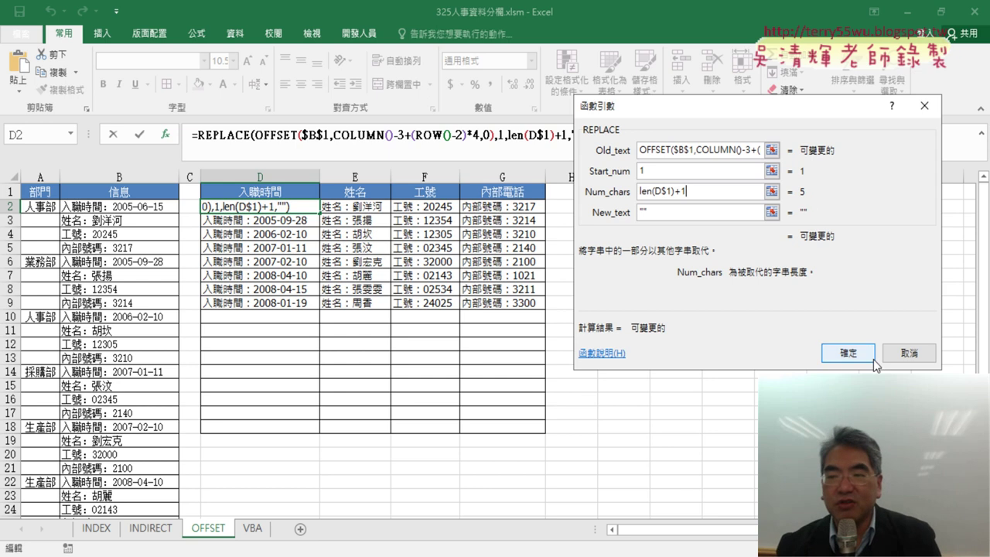
{"action": "left_click", "coordinate": [848, 352]}
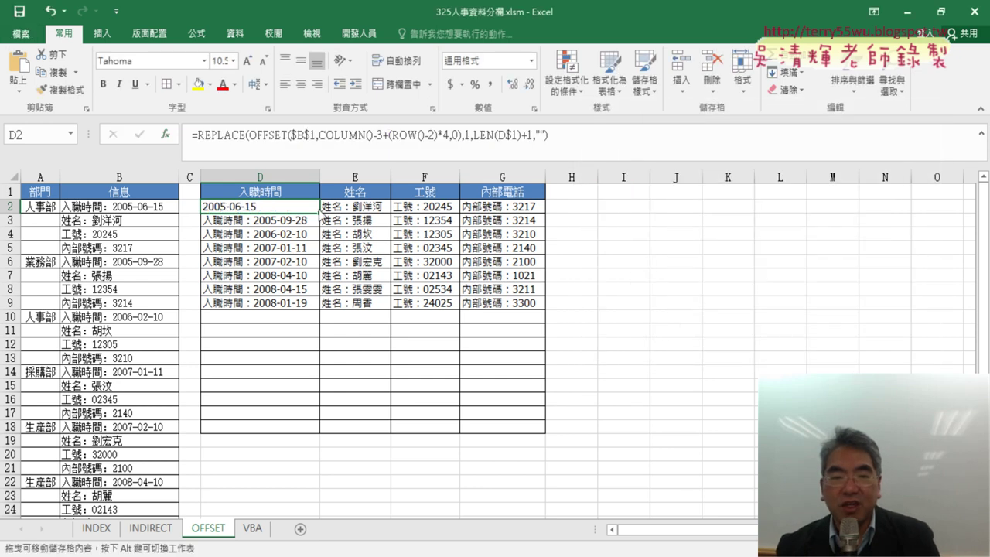
Fill the REPLACE formula across D2:G9 and AutoFit columns D:G to the label-free values
{"action": "mouse_move", "coordinate": [319, 218]}
{"action": "left_mouse_down"}
{"action": "mouse_move", "coordinate": [527, 211]}
{"action": "mouse_move", "coordinate": [545, 308]}
{"action": "left_mouse_up"}
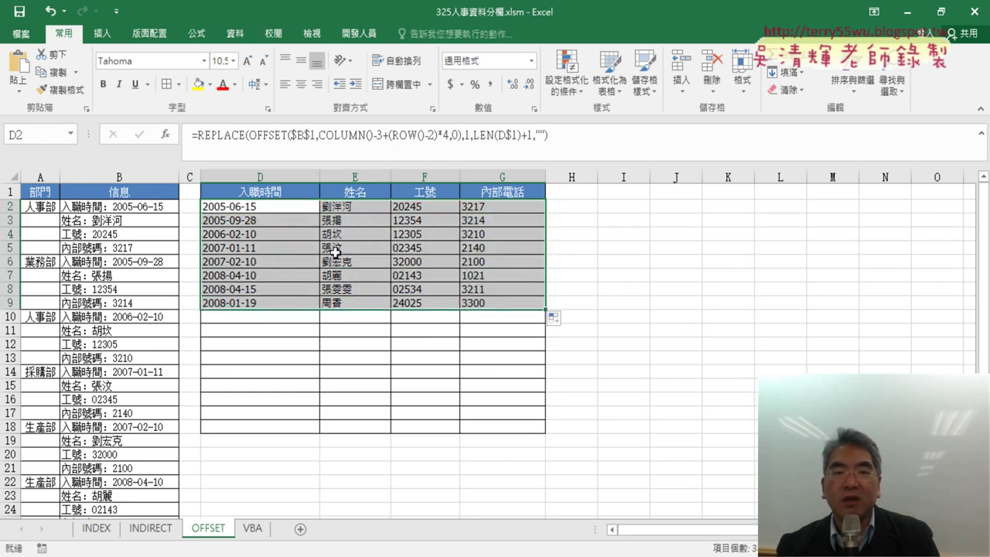
{"action": "left_click_drag", "start_coordinate": [260, 177], "coordinate": [490, 178]}
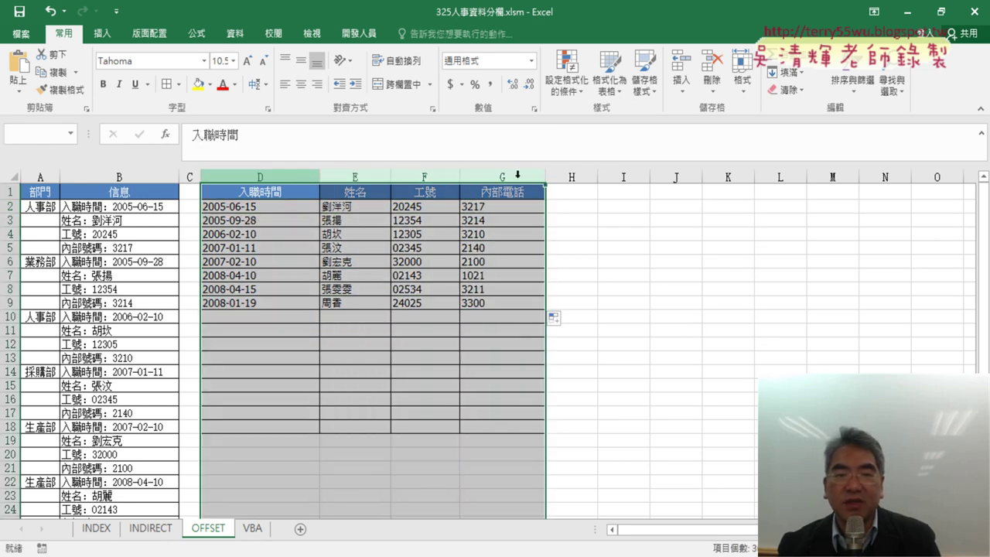
{"action": "double_click", "coordinate": [320, 177]}
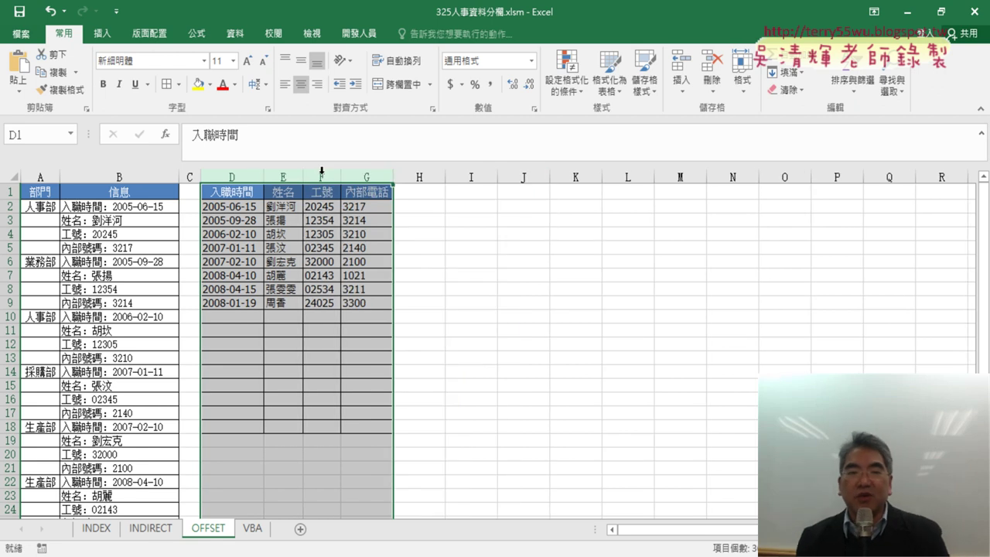
{"action": "left_click", "coordinate": [244, 206]}
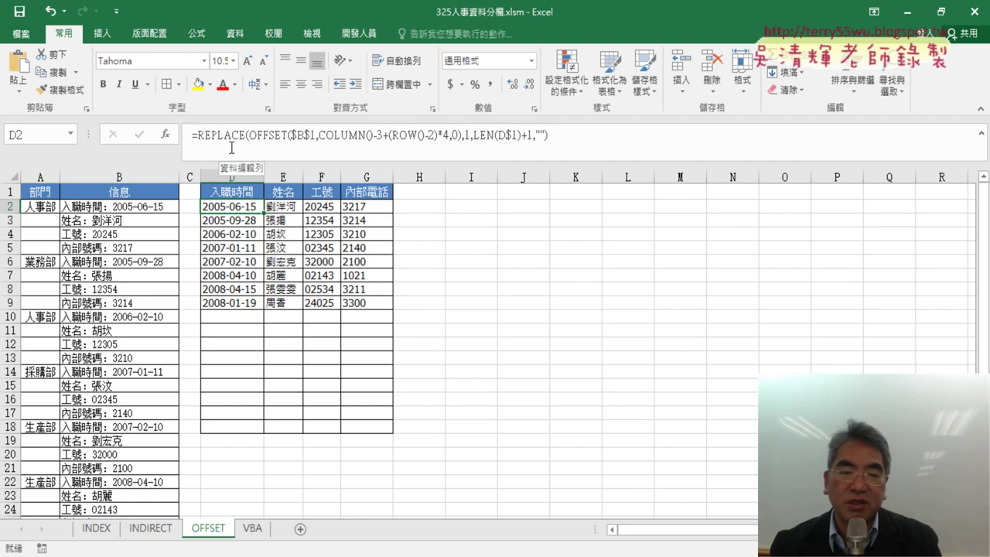
Open the 325人事資料分欄 notes in Google Docs and locate the formula in section 5
{"action": "mouse_move", "coordinate": [344, 550]}
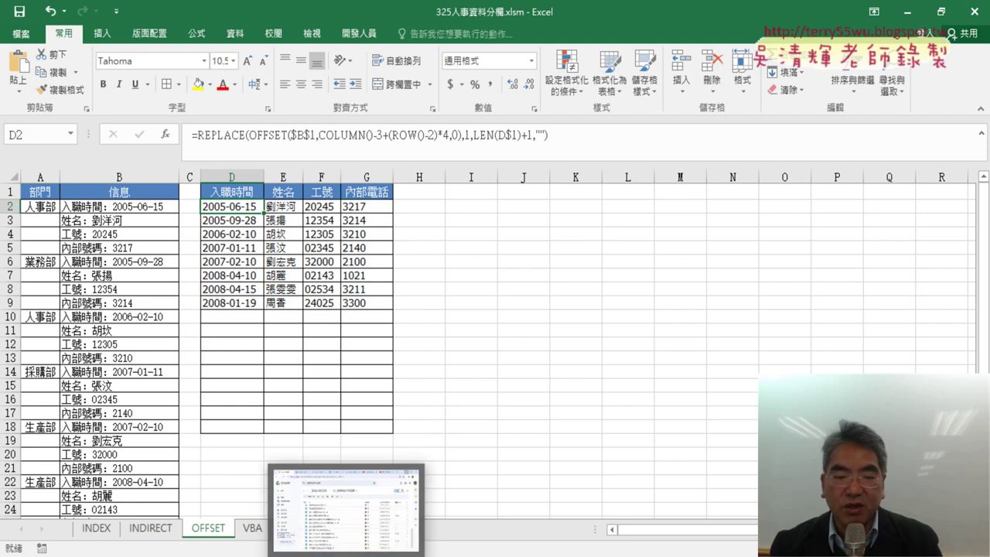
{"action": "left_click", "coordinate": [344, 511]}
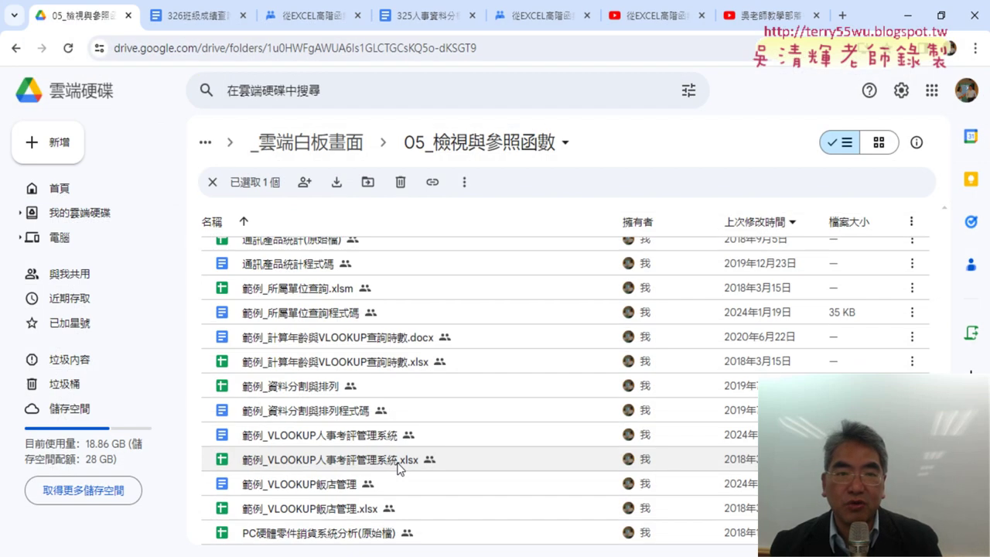
{"action": "left_click", "coordinate": [401, 21]}
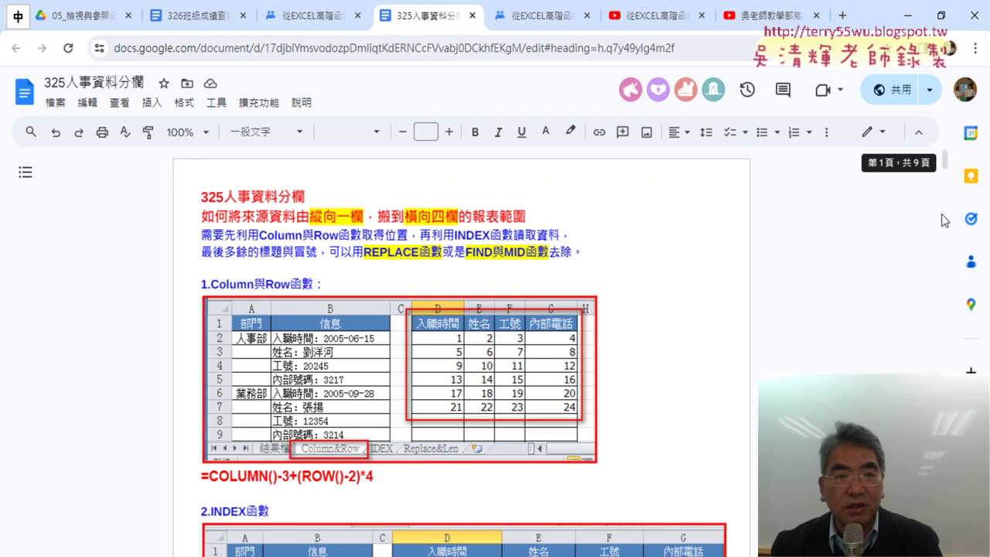
{"action": "left_click_drag", "start_coordinate": [946, 168], "coordinate": [944, 339]}
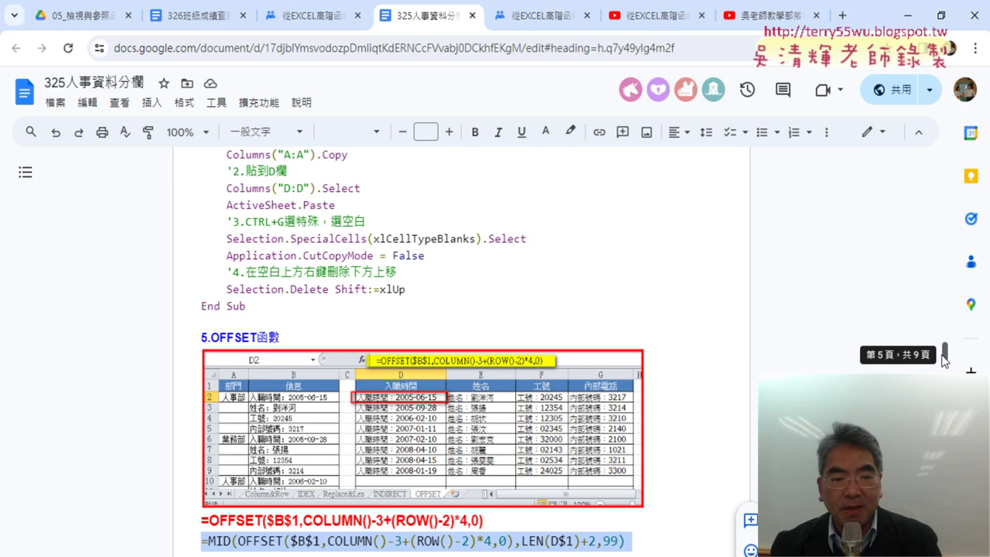
{"action": "left_click_drag", "start_coordinate": [943, 339], "coordinate": [943, 362]}
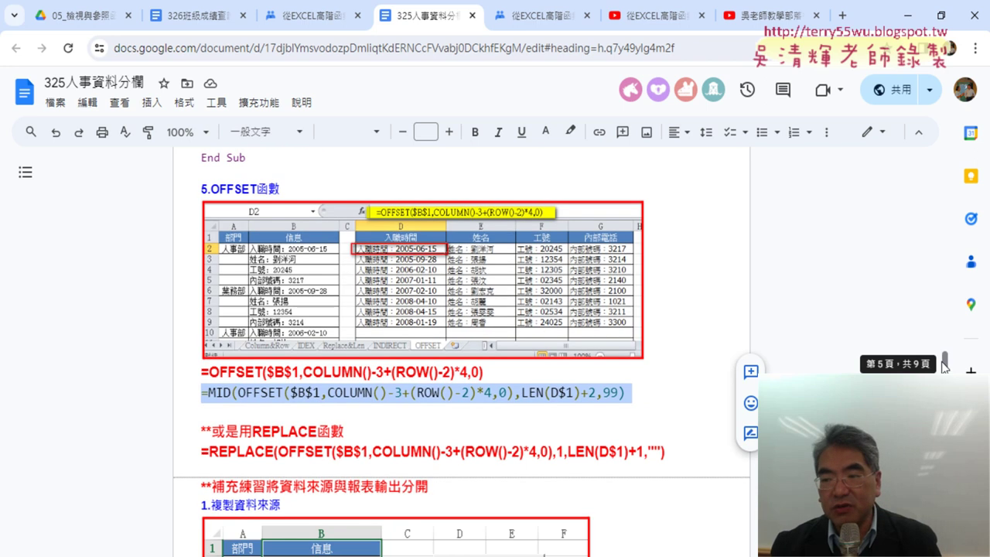
{"action": "scroll", "coordinate": [558, 339], "scroll_direction": "down", "scroll_amount": 1}
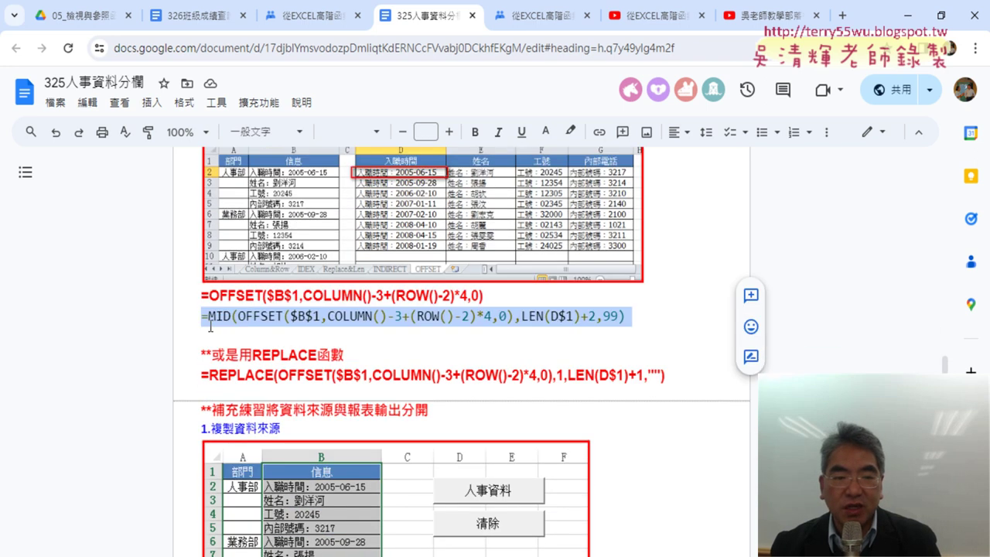
{"action": "left_click_drag", "start_coordinate": [201, 316], "coordinate": [633, 320]}
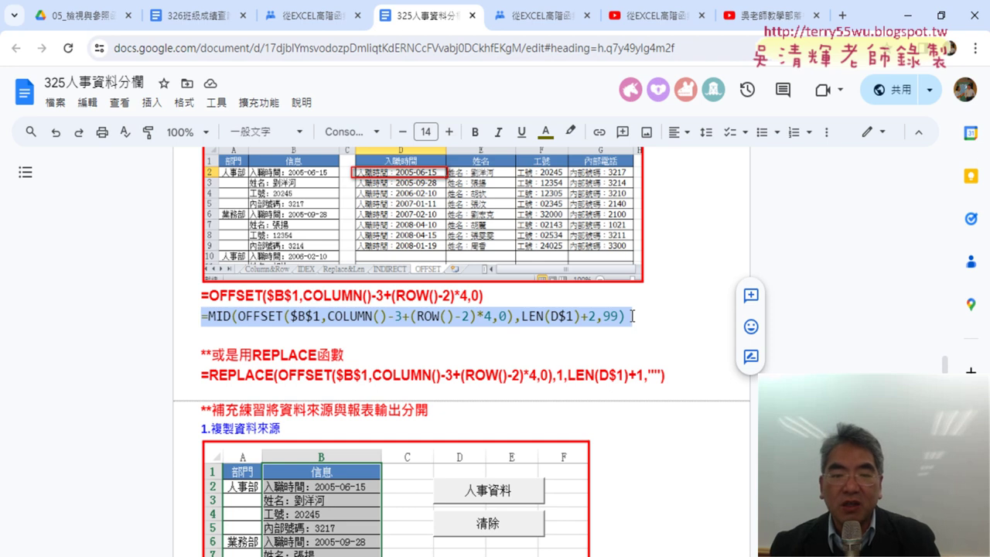
Highlight the word REPLACE in the notes' formula in yellow
{"action": "left_click_drag", "start_coordinate": [209, 374], "coordinate": [277, 376]}
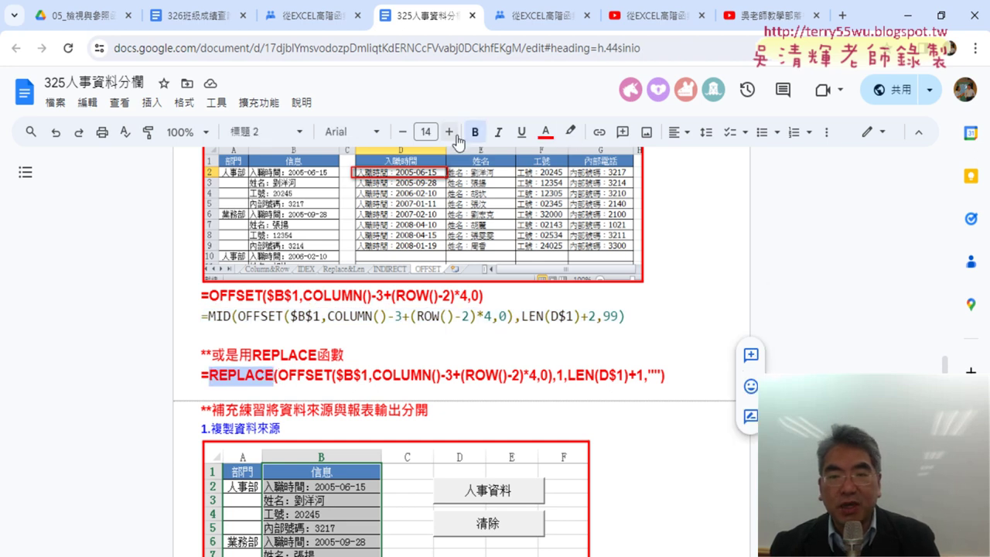
{"action": "left_click", "coordinate": [570, 131]}
{"action": "left_click", "coordinate": [621, 202]}
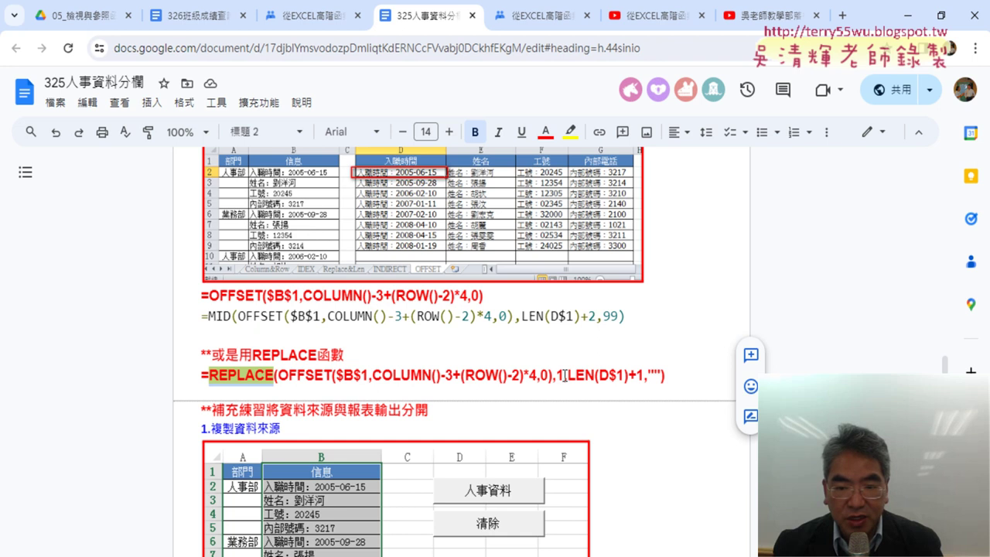
Highlight the 1,LEN(D$1)+1,"" arguments in green
{"action": "left_click_drag", "start_coordinate": [557, 374], "coordinate": [660, 371]}
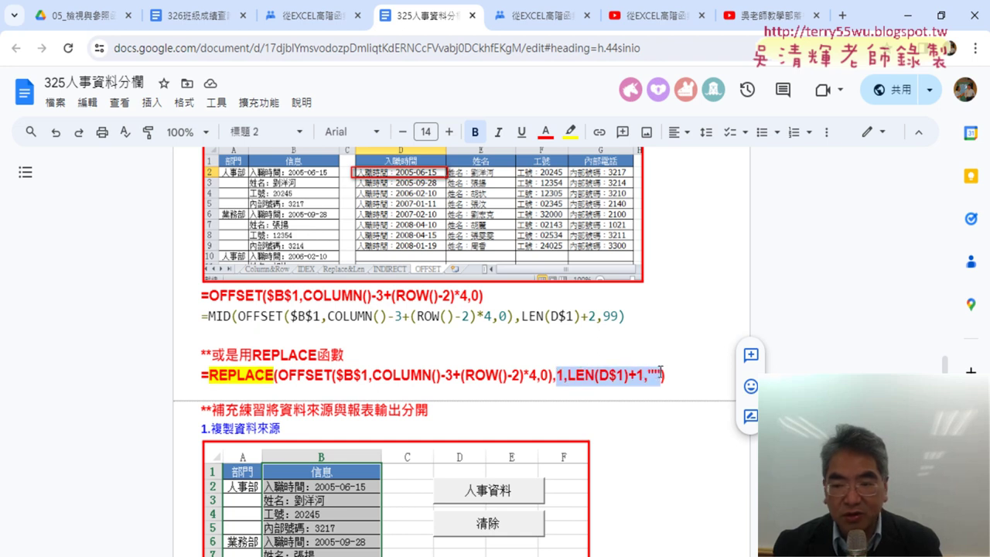
{"action": "left_click", "coordinate": [570, 131]}
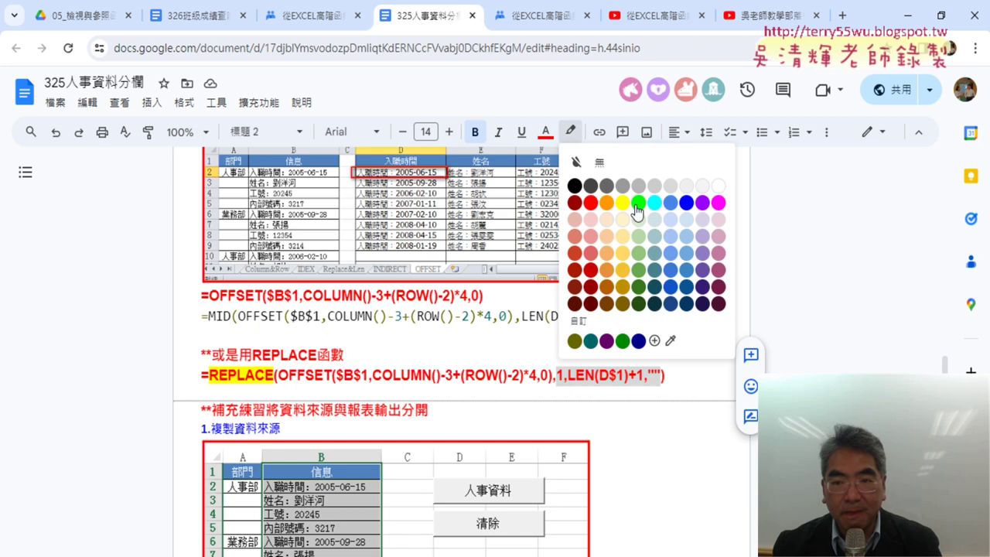
{"action": "left_click", "coordinate": [622, 203]}
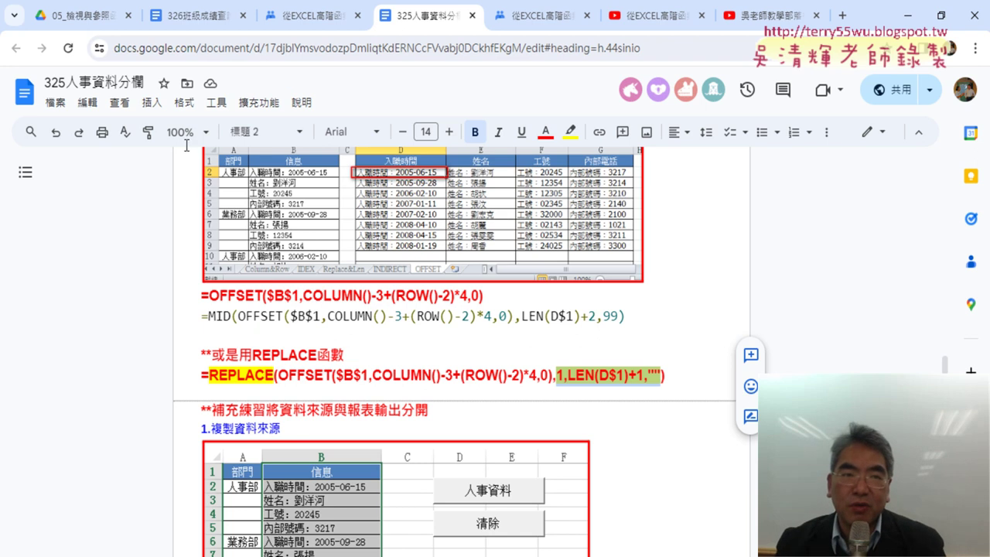
{"action": "left_click", "coordinate": [85, 22]}
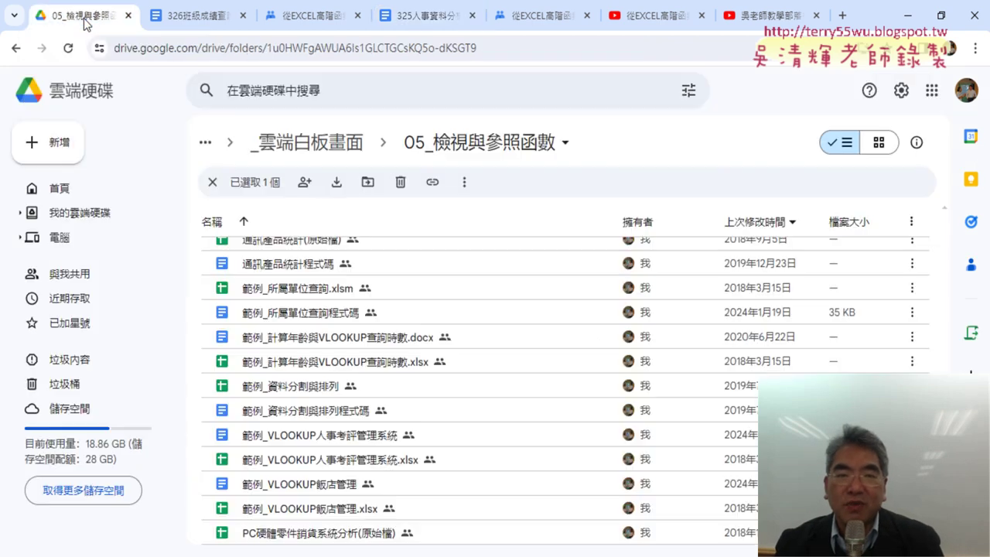
Go back up to the parent EXCEL高階函數 course folder, dismissing its folder actions menu
{"action": "left_click", "coordinate": [17, 49]}
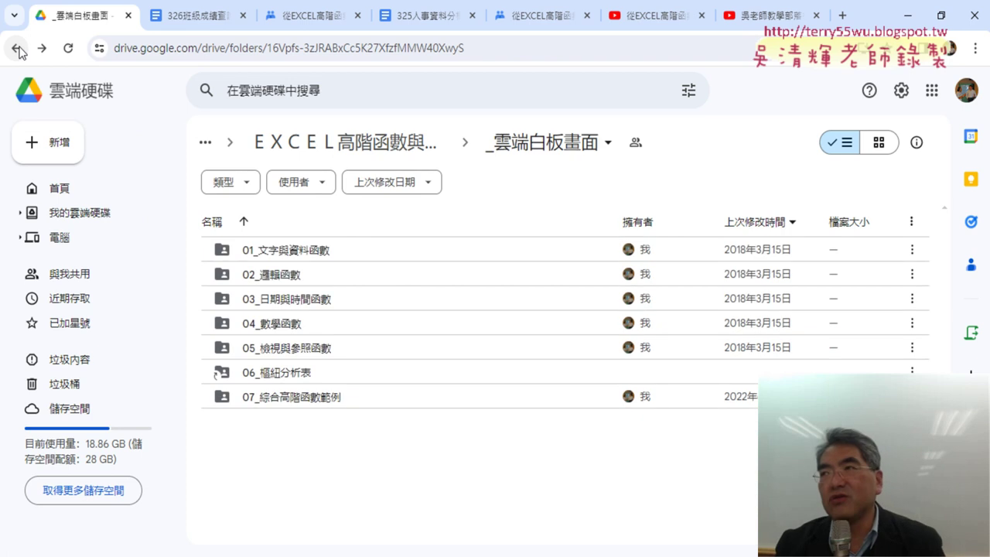
{"action": "left_click", "coordinate": [17, 49]}
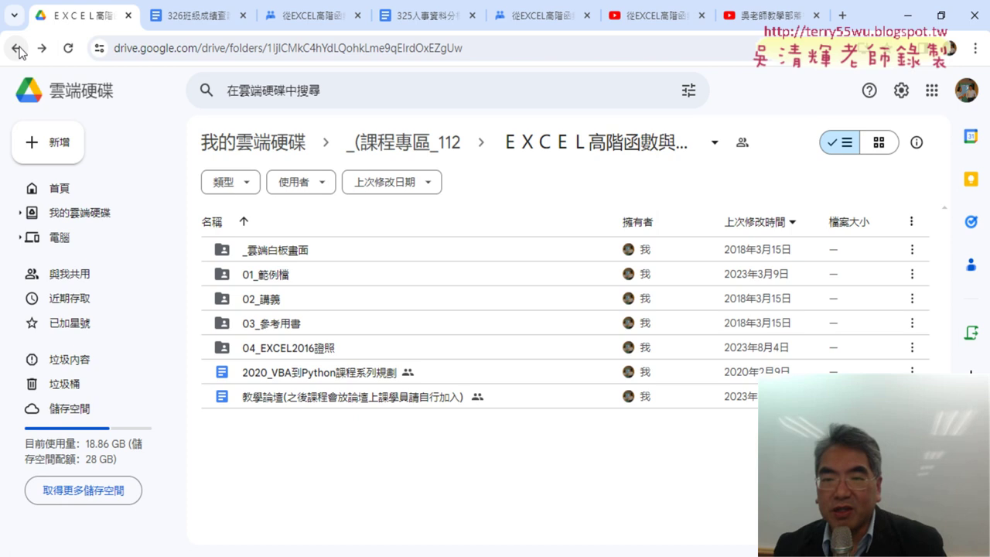
{"action": "left_click", "coordinate": [700, 148]}
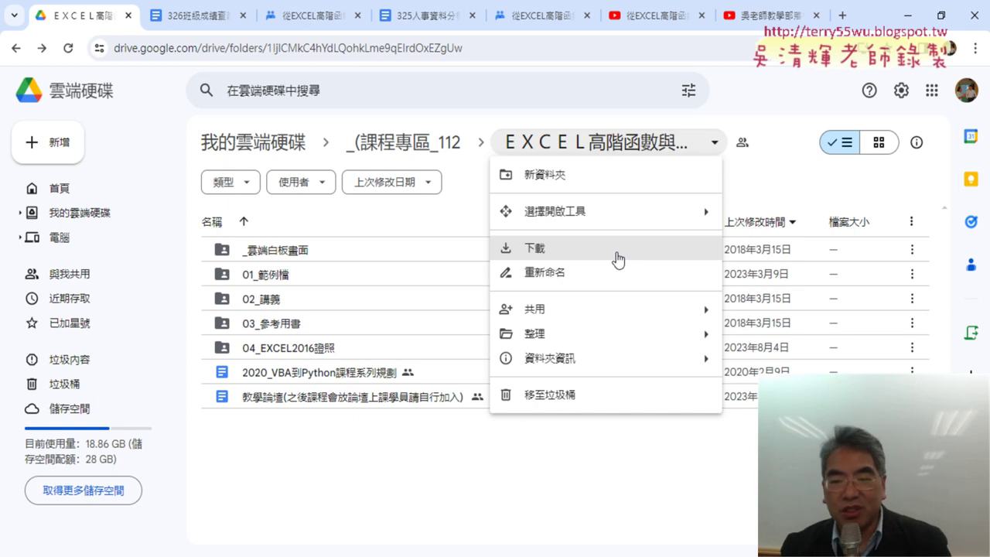
{"action": "left_click", "coordinate": [777, 114]}
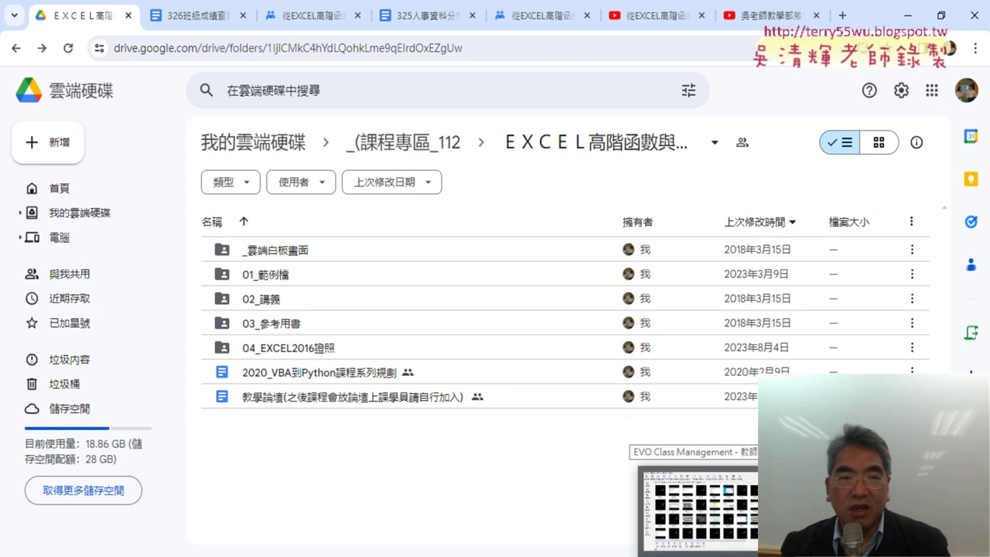
Switch back to the 325人事資料分欄 Google Docs notes showing the highlighted REPLACE formula
{"action": "left_click", "coordinate": [438, 21]}
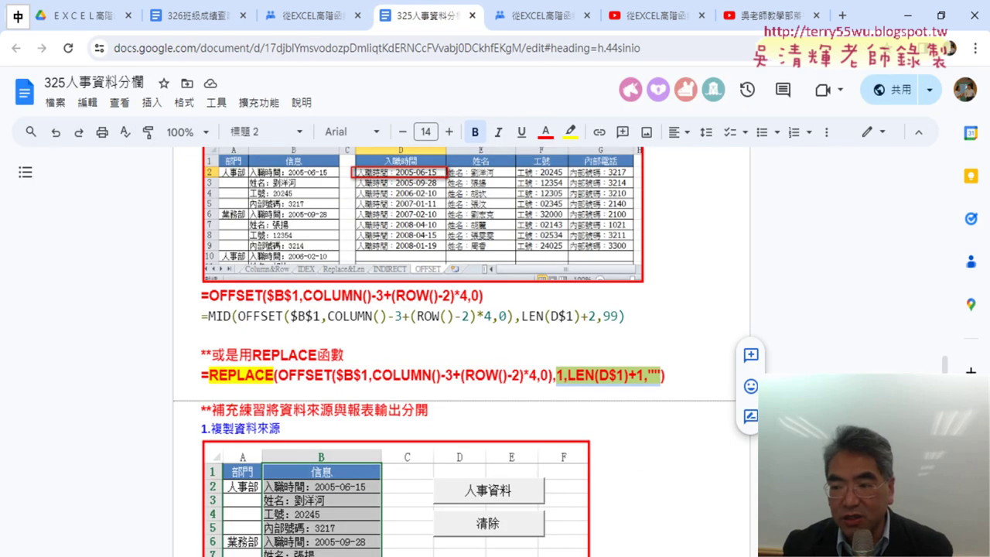